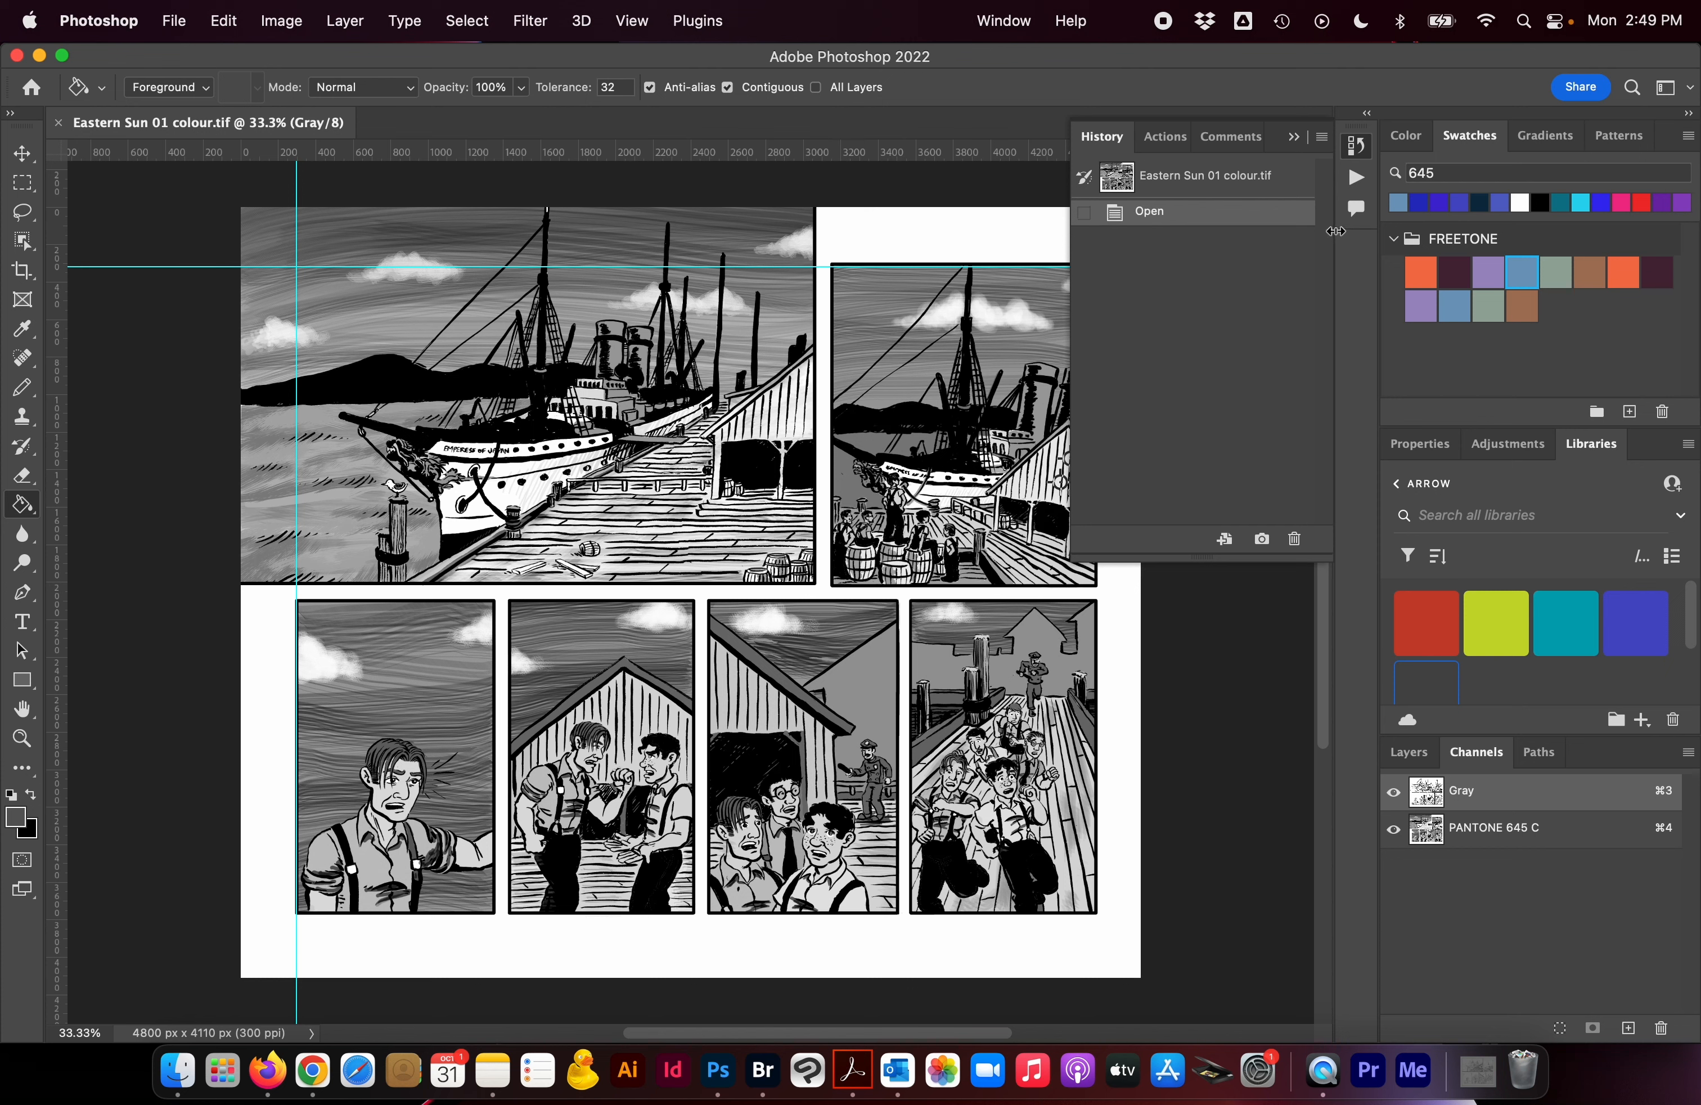
# - Examine the page's layers and channels, viewing the Gray and PANTONE 645 C channels each on their own
pyautogui.click(1393, 138)
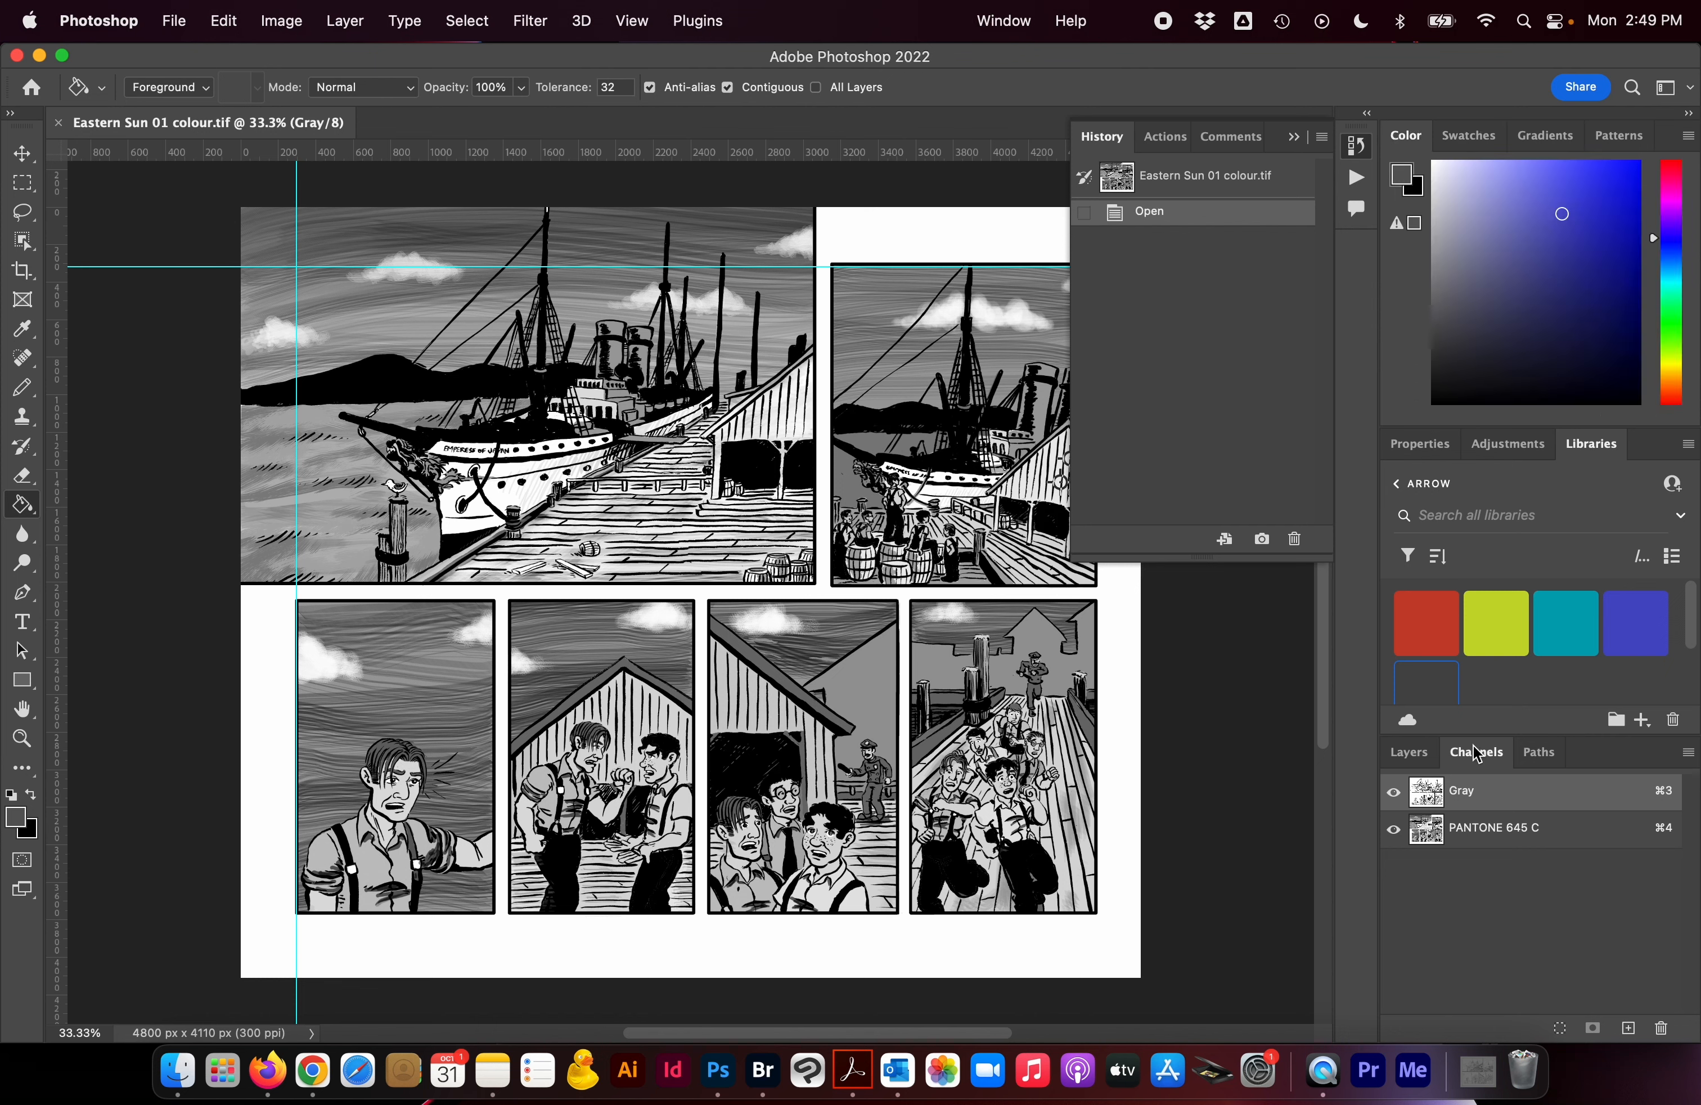
pyautogui.click(1409, 752)
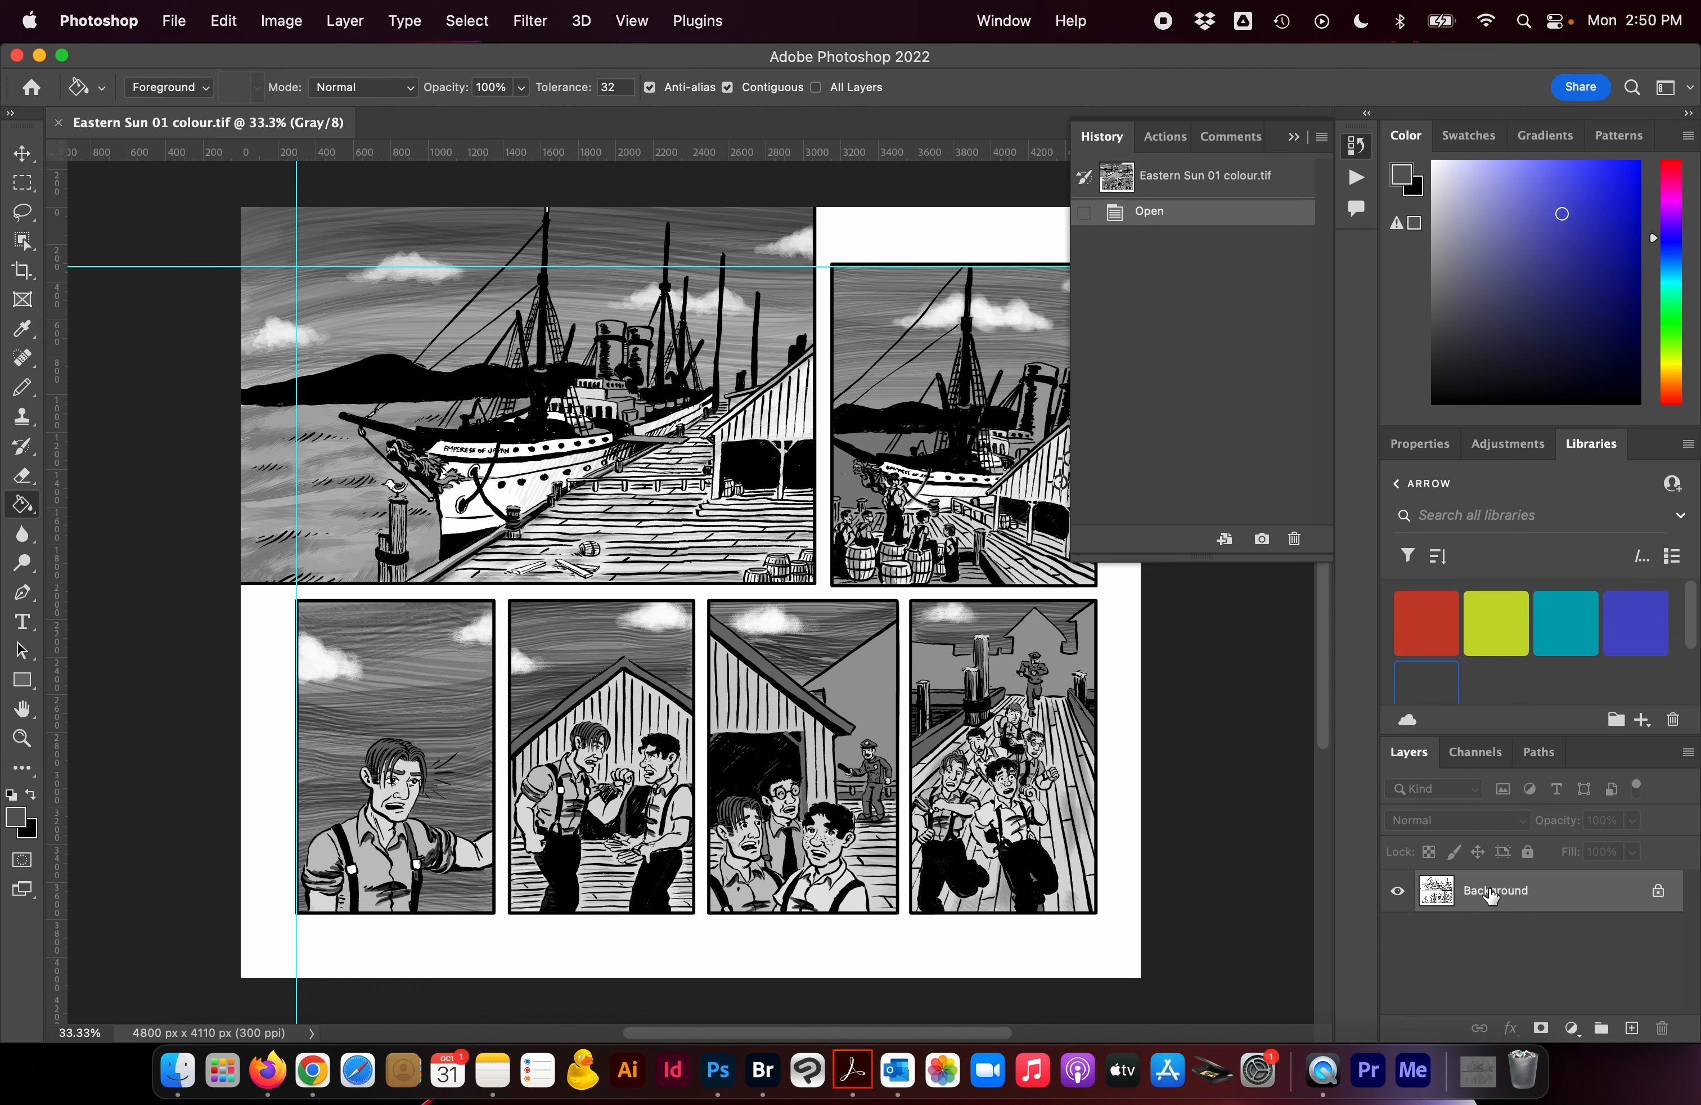
pyautogui.click(1481, 752)
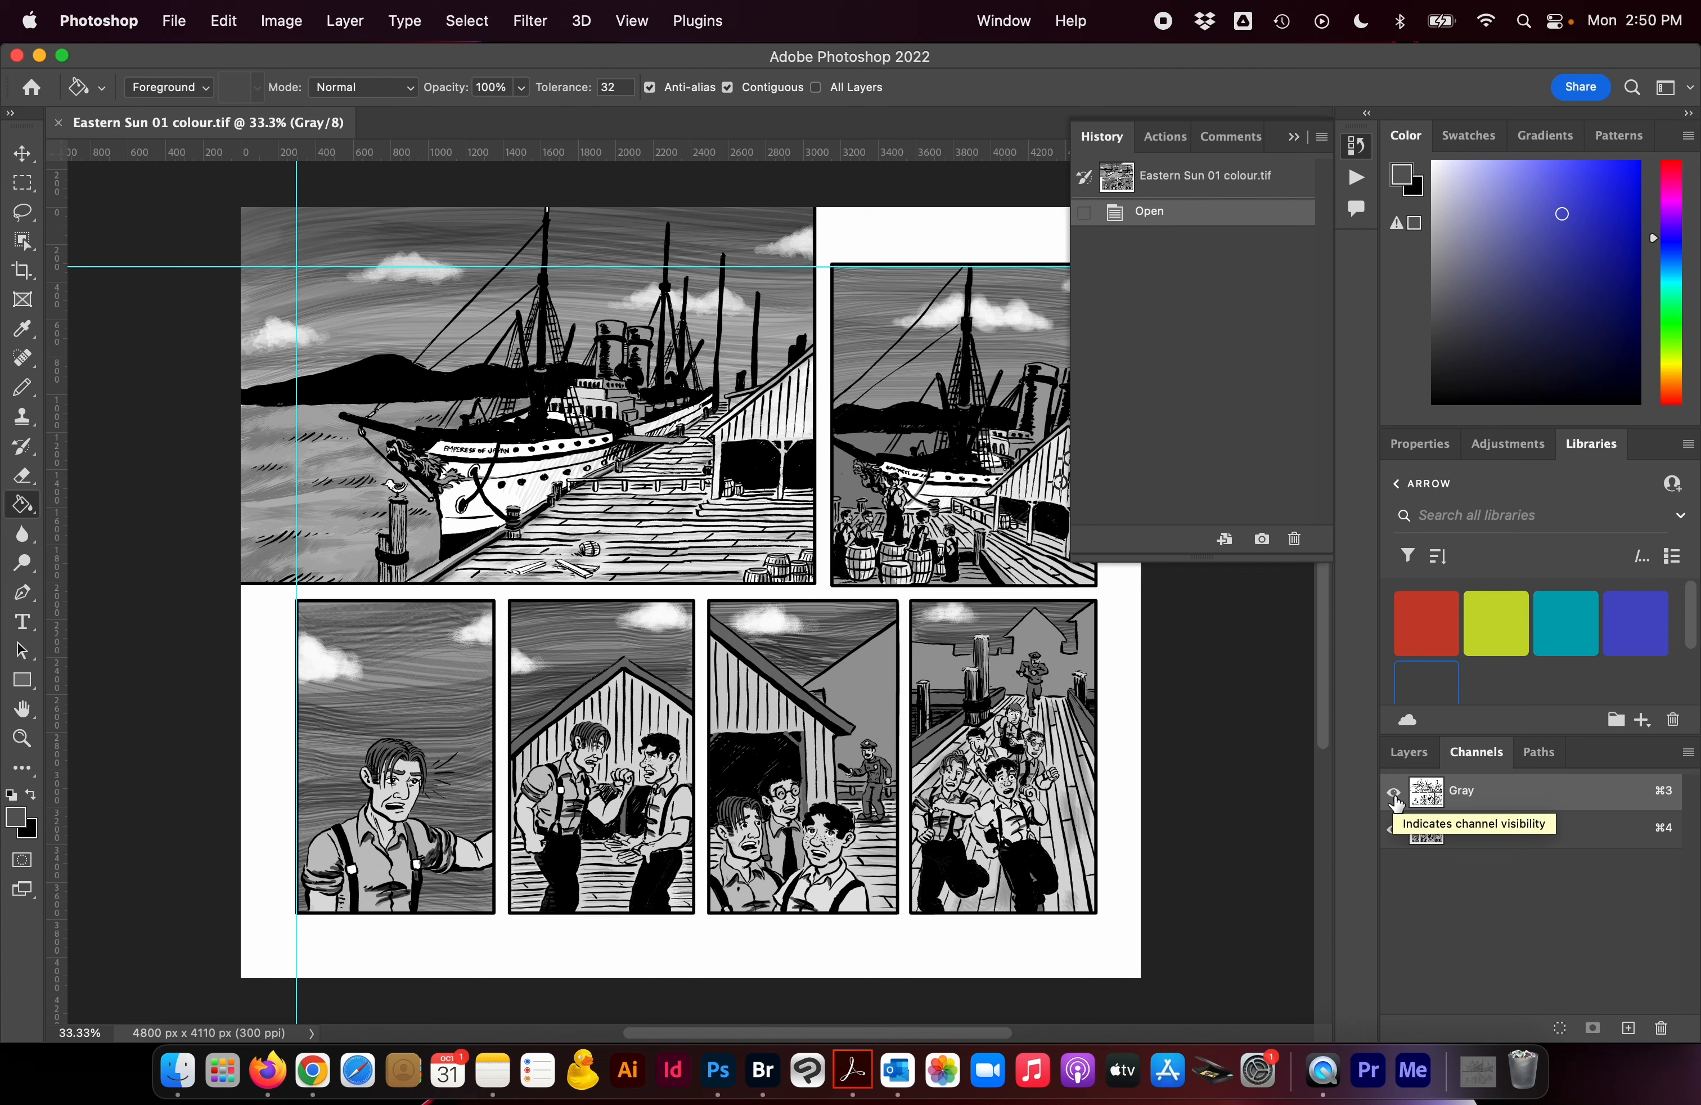
pyautogui.click(1394, 832)
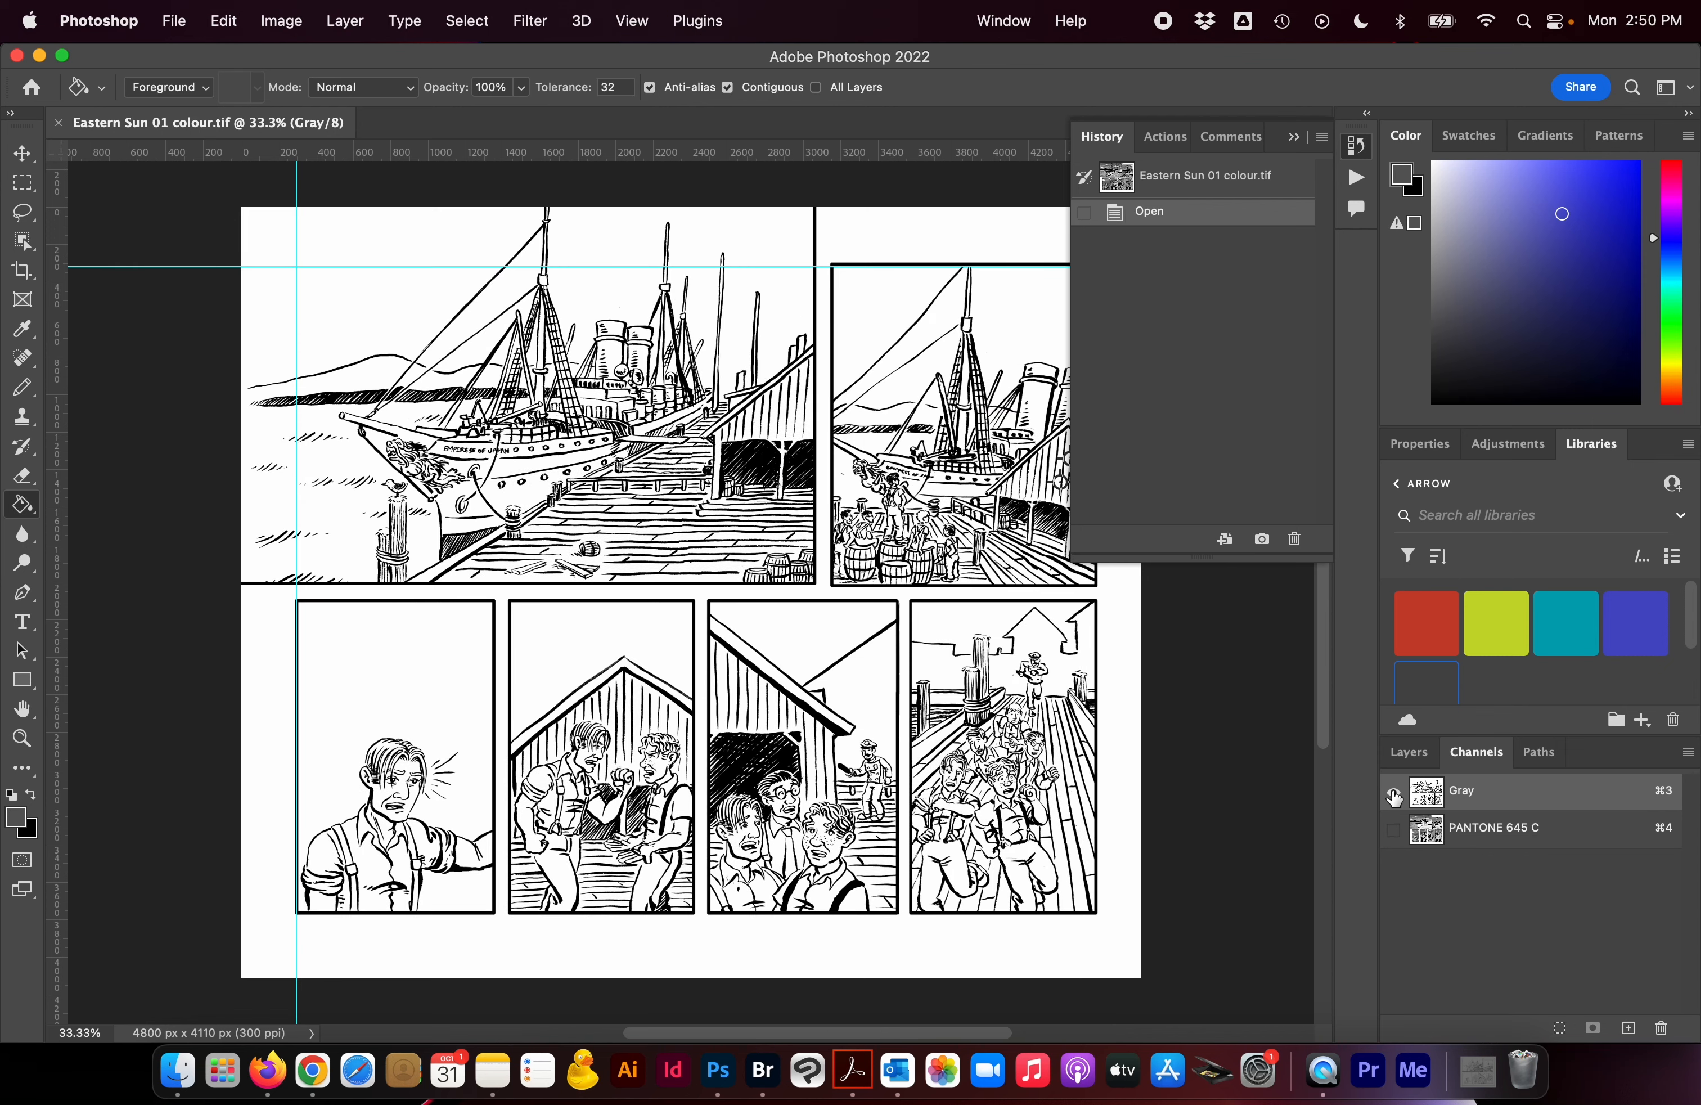
pyautogui.click(1394, 832)
pyautogui.click(1393, 792)
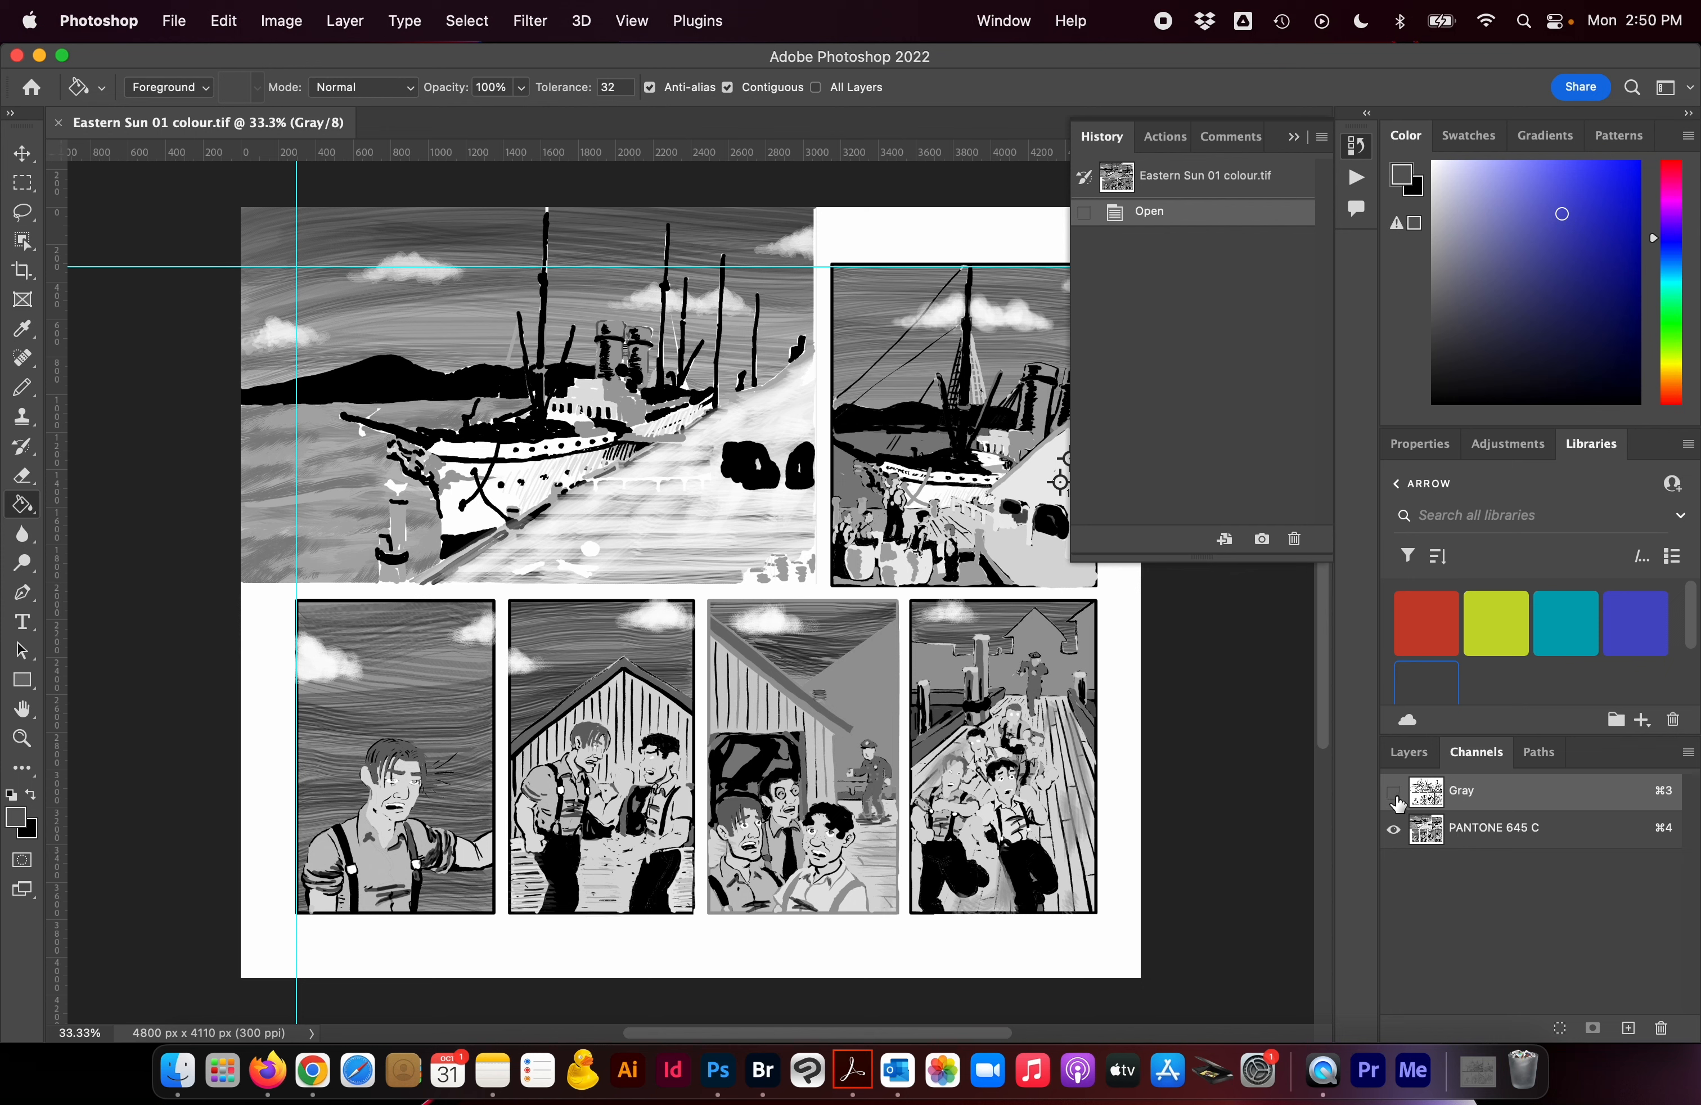
pyautogui.click(1393, 792)
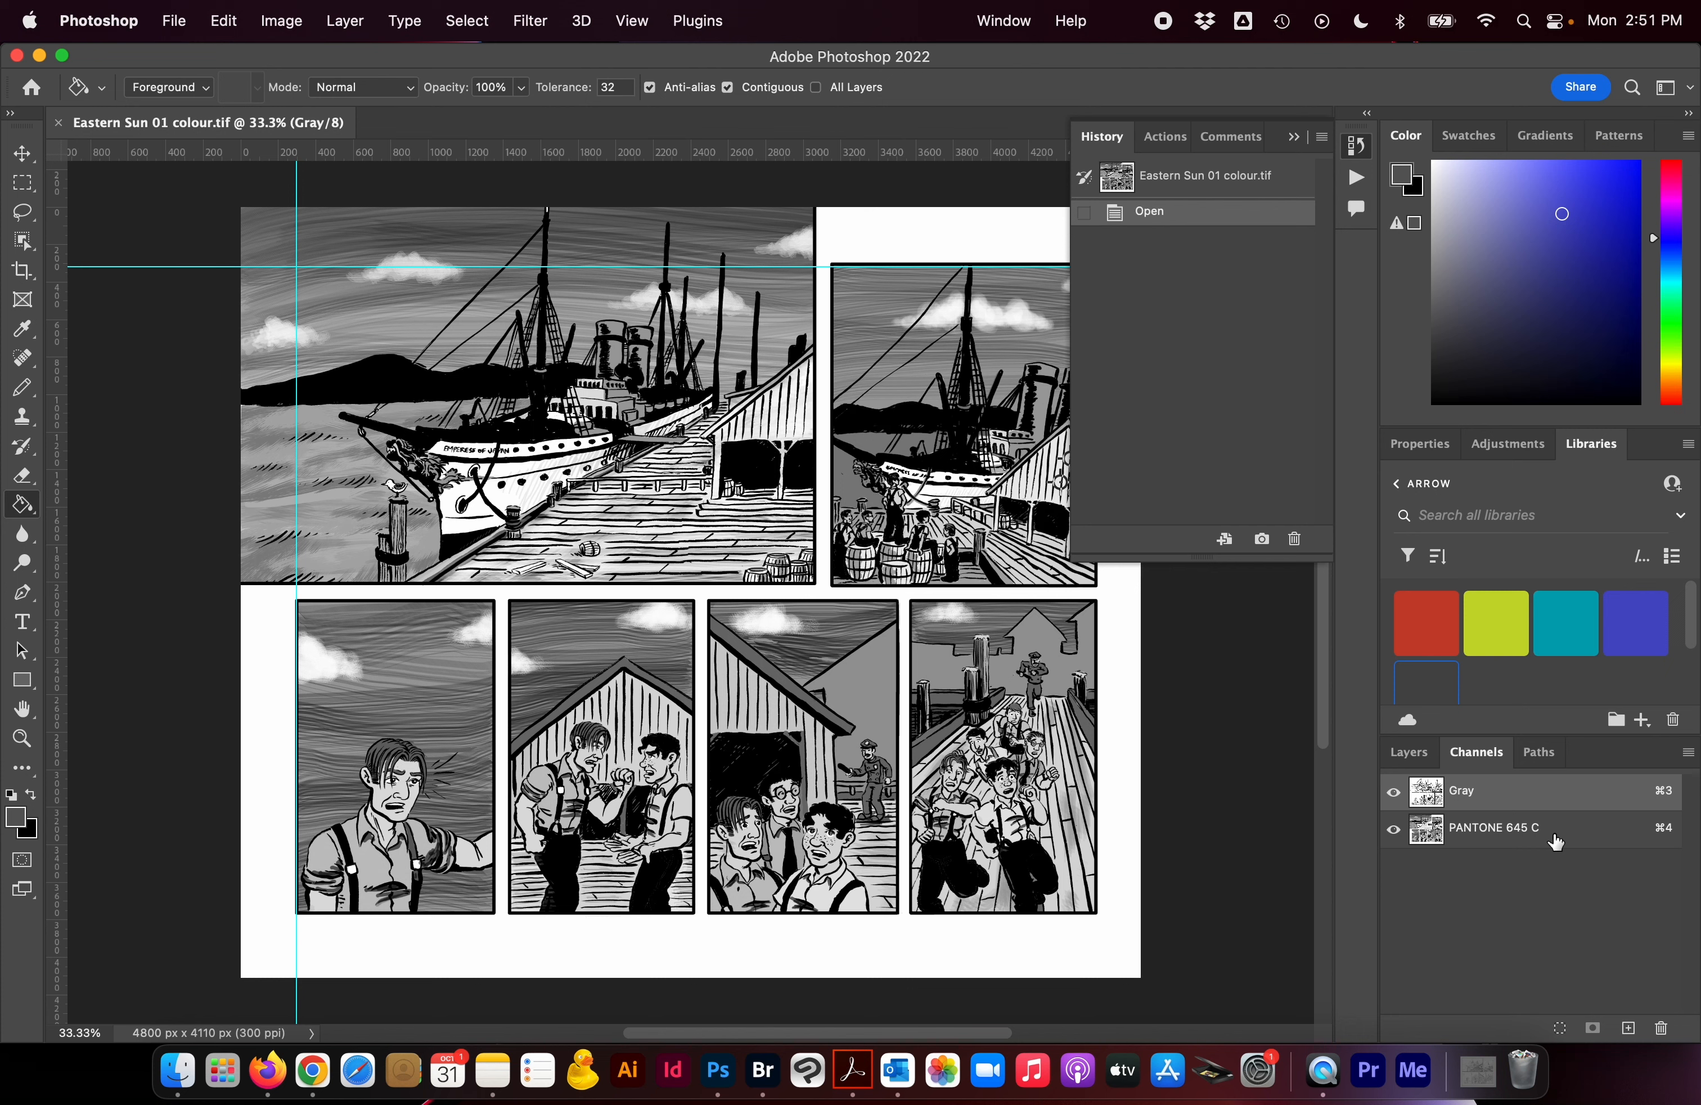
# - Rename the PANTONE 645 C spot channel to Blue and set its ink colour to a vivid blue, 3940ce
pyautogui.click(1555, 840)
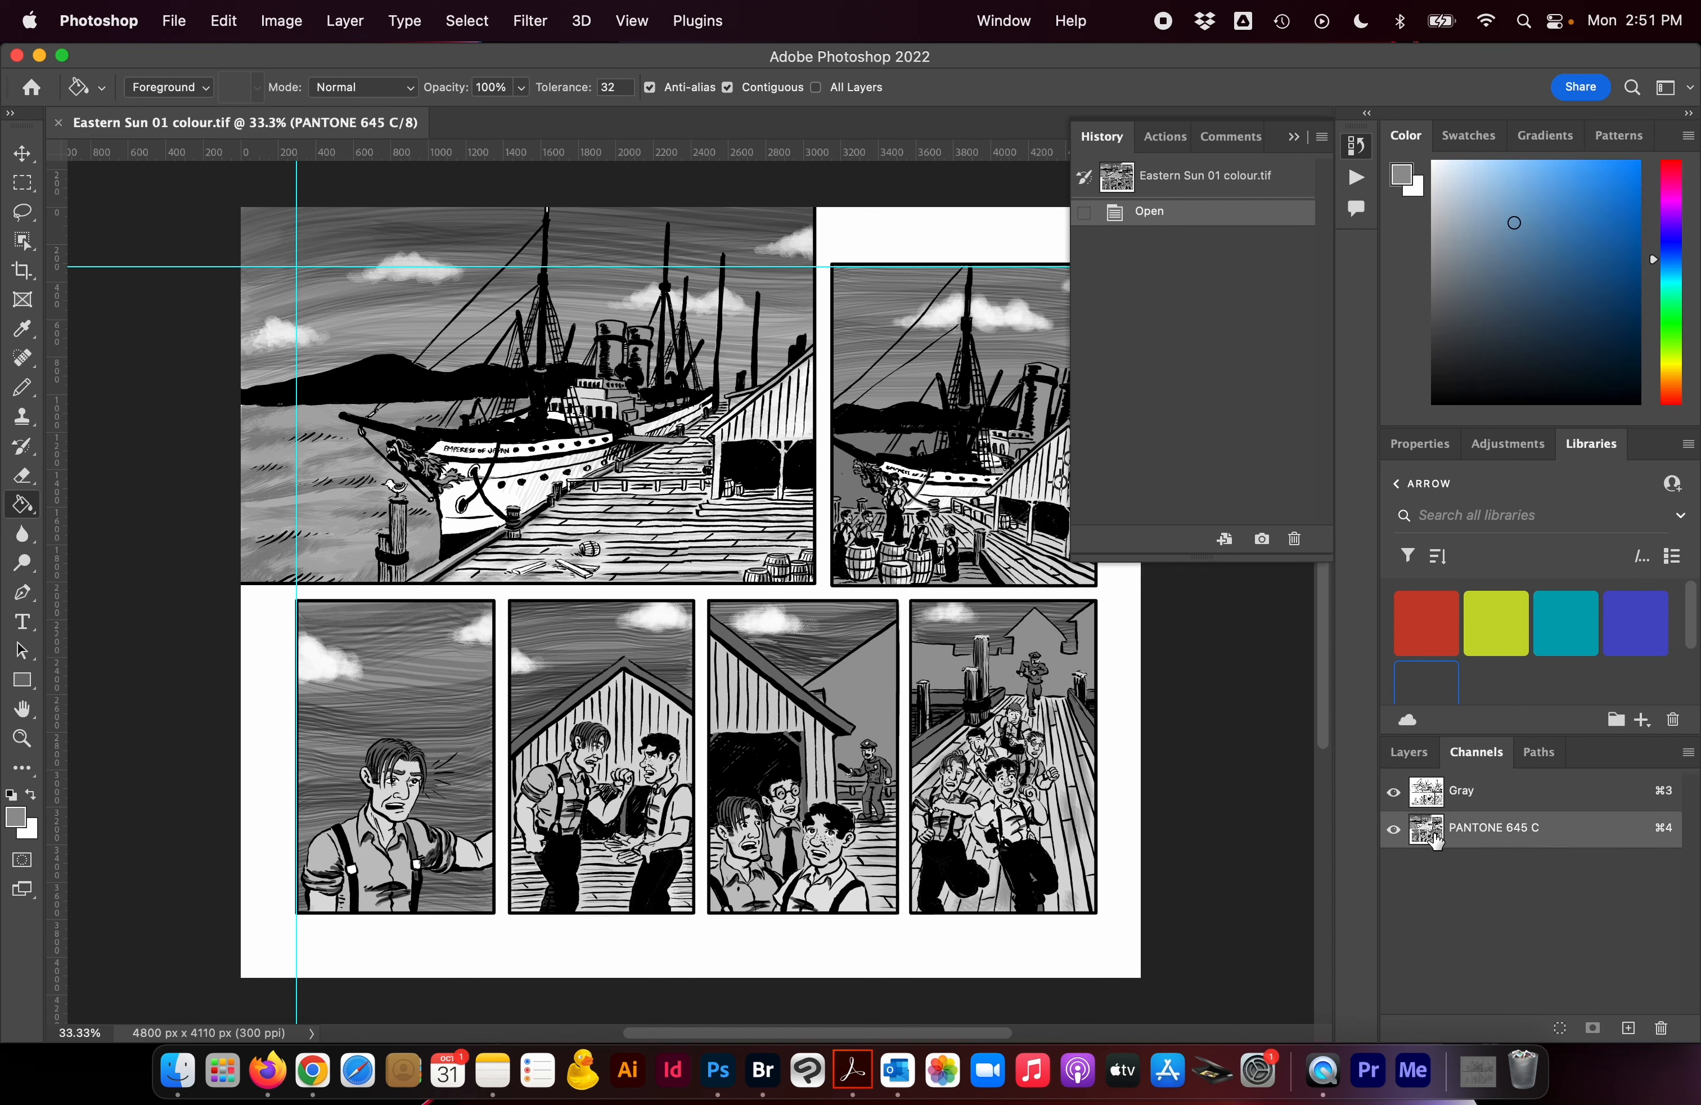
pyautogui.doubleClick(1435, 840)
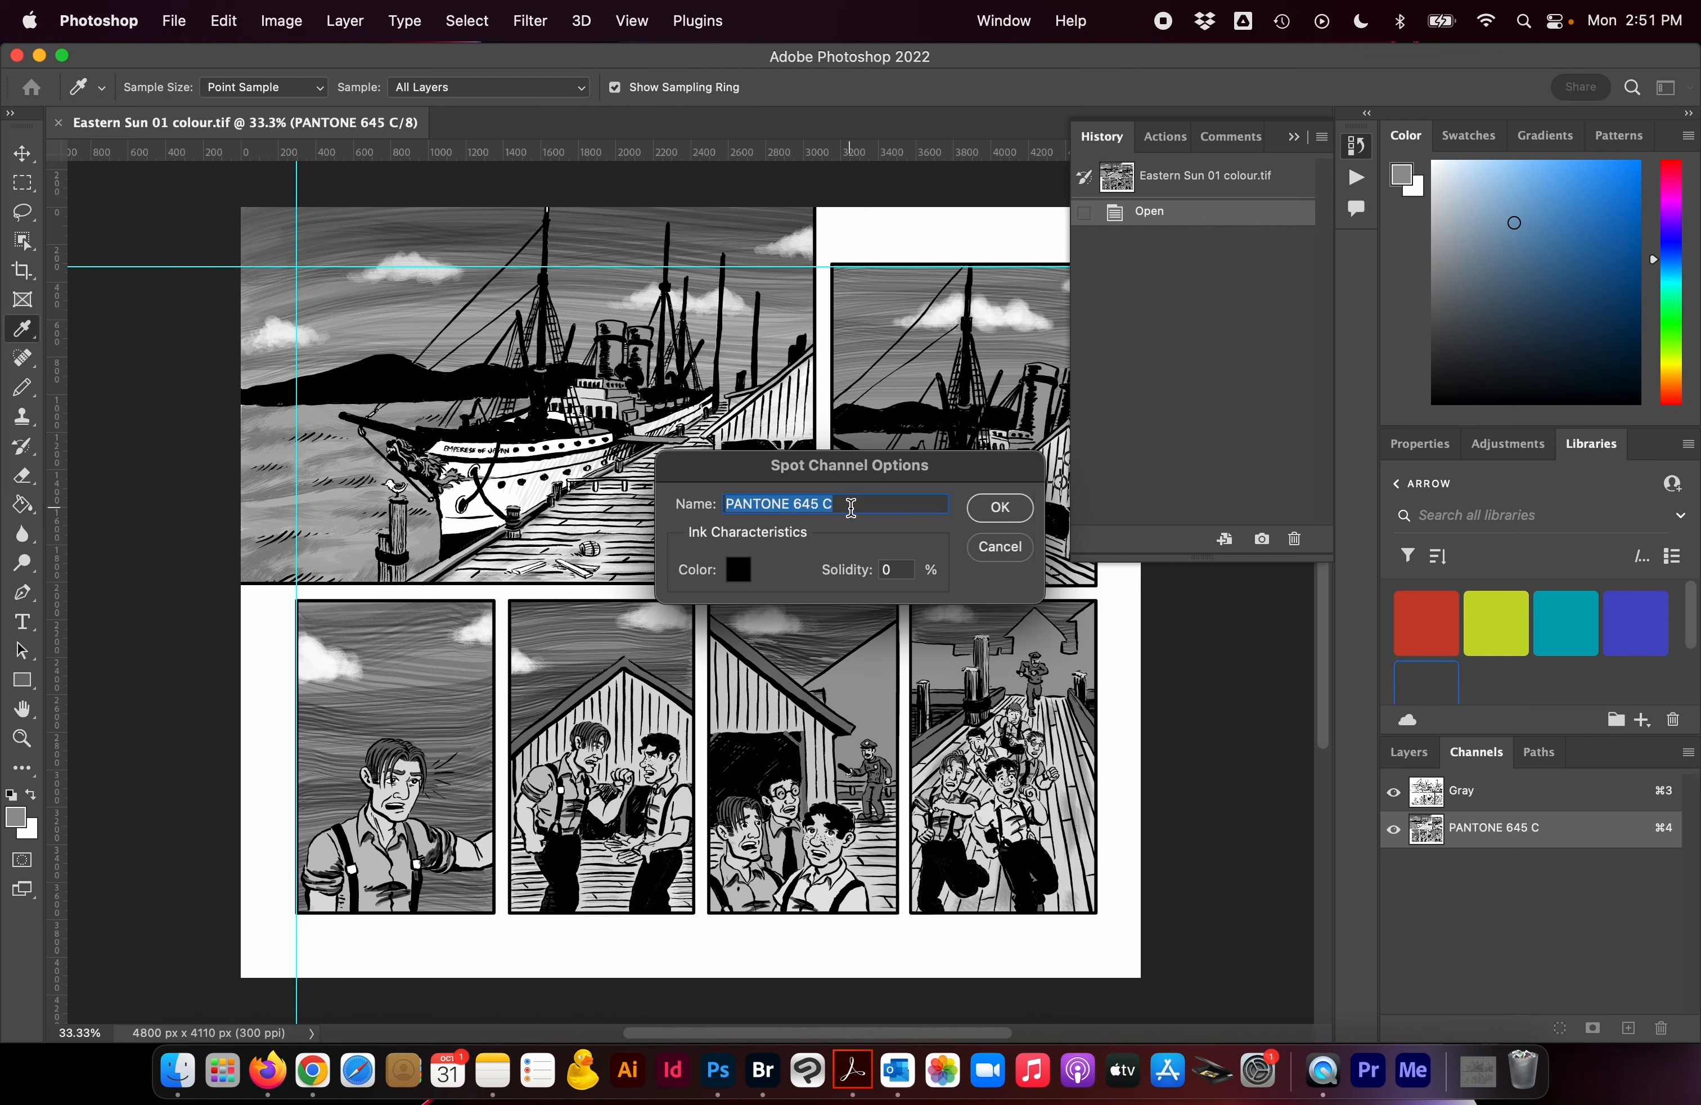
pyautogui.press('BackSpace')
pyautogui.write('Blue')
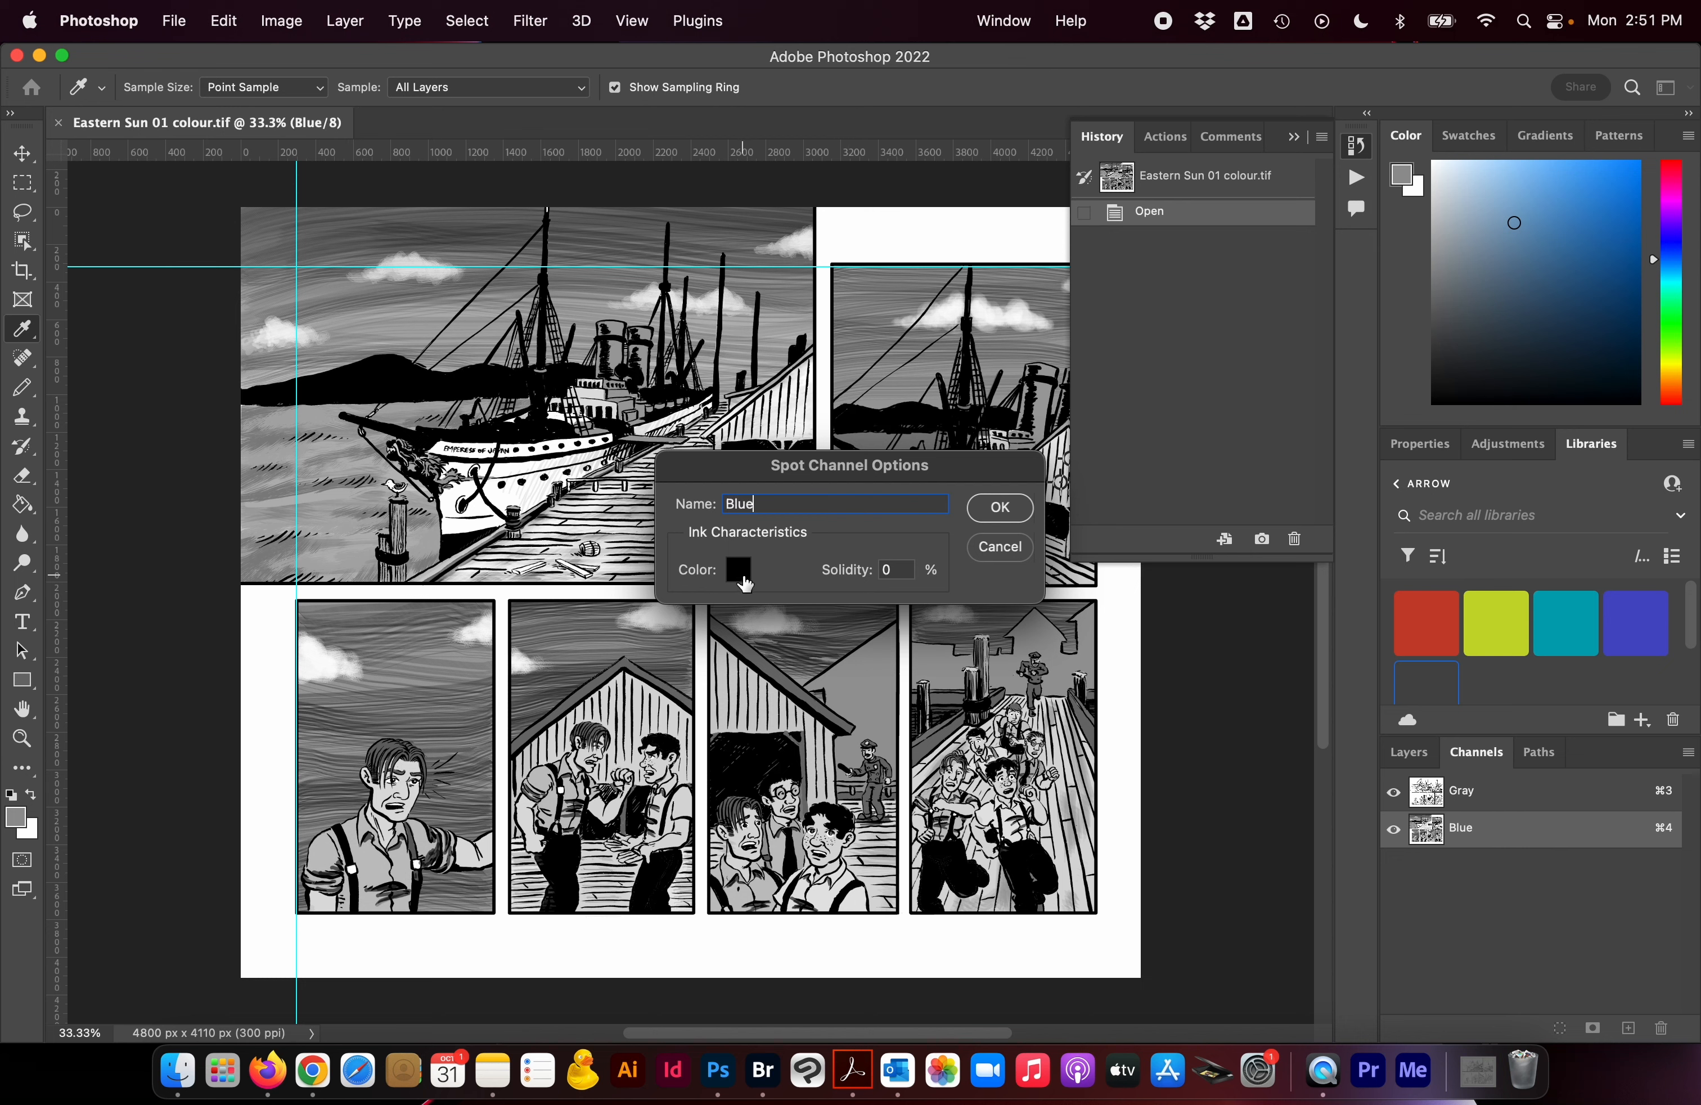
pyautogui.click(740, 570)
pyautogui.click(874, 483)
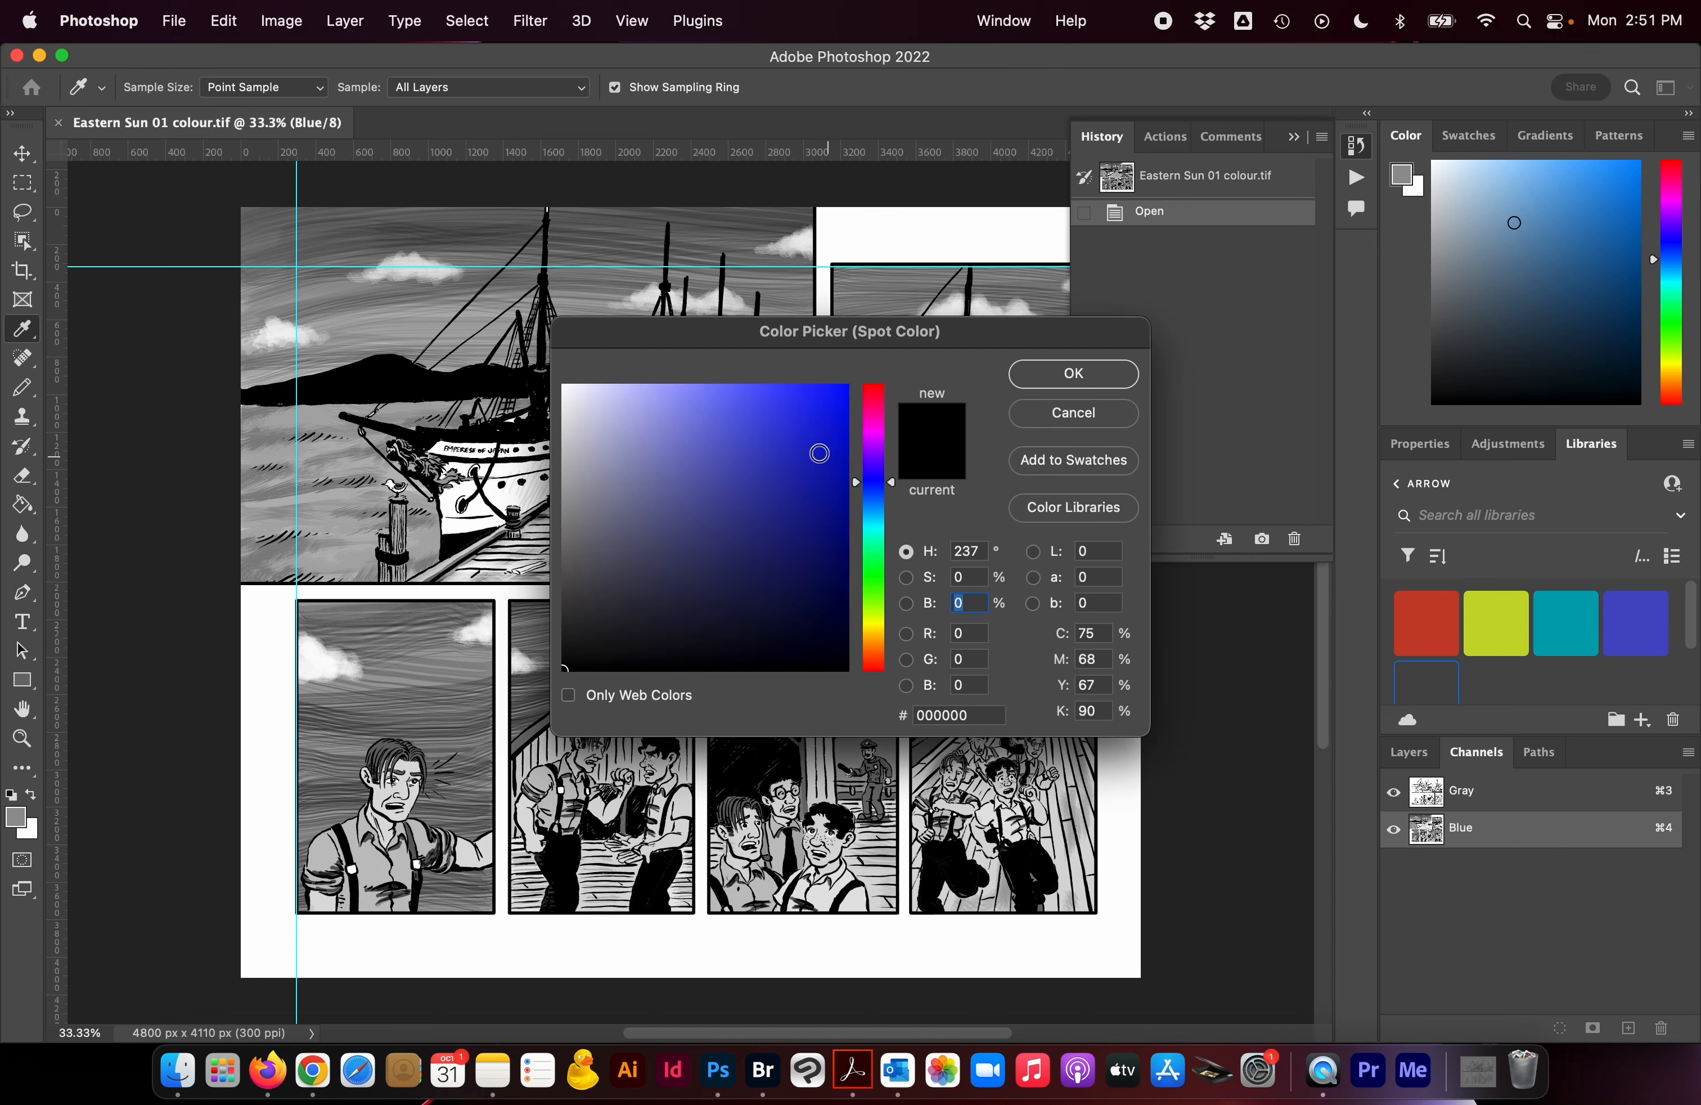
pyautogui.click(770, 439)
pyautogui.click(1069, 385)
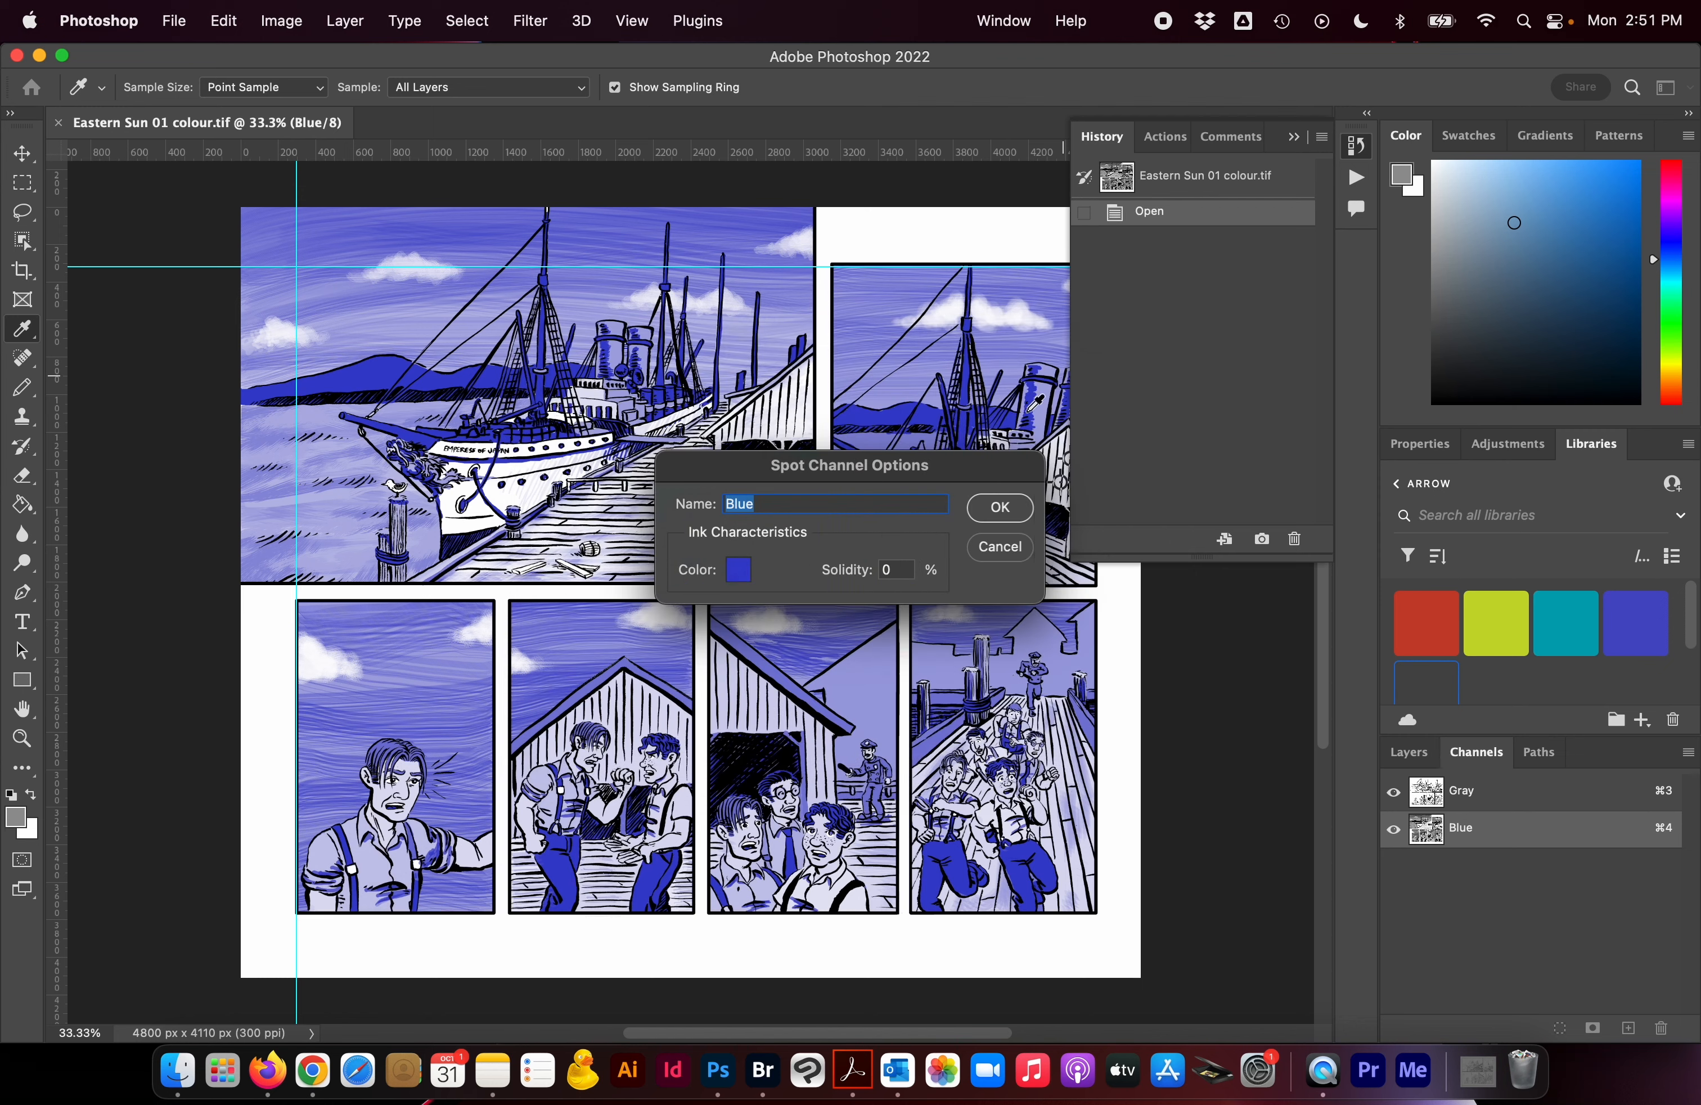
pyautogui.click(999, 505)
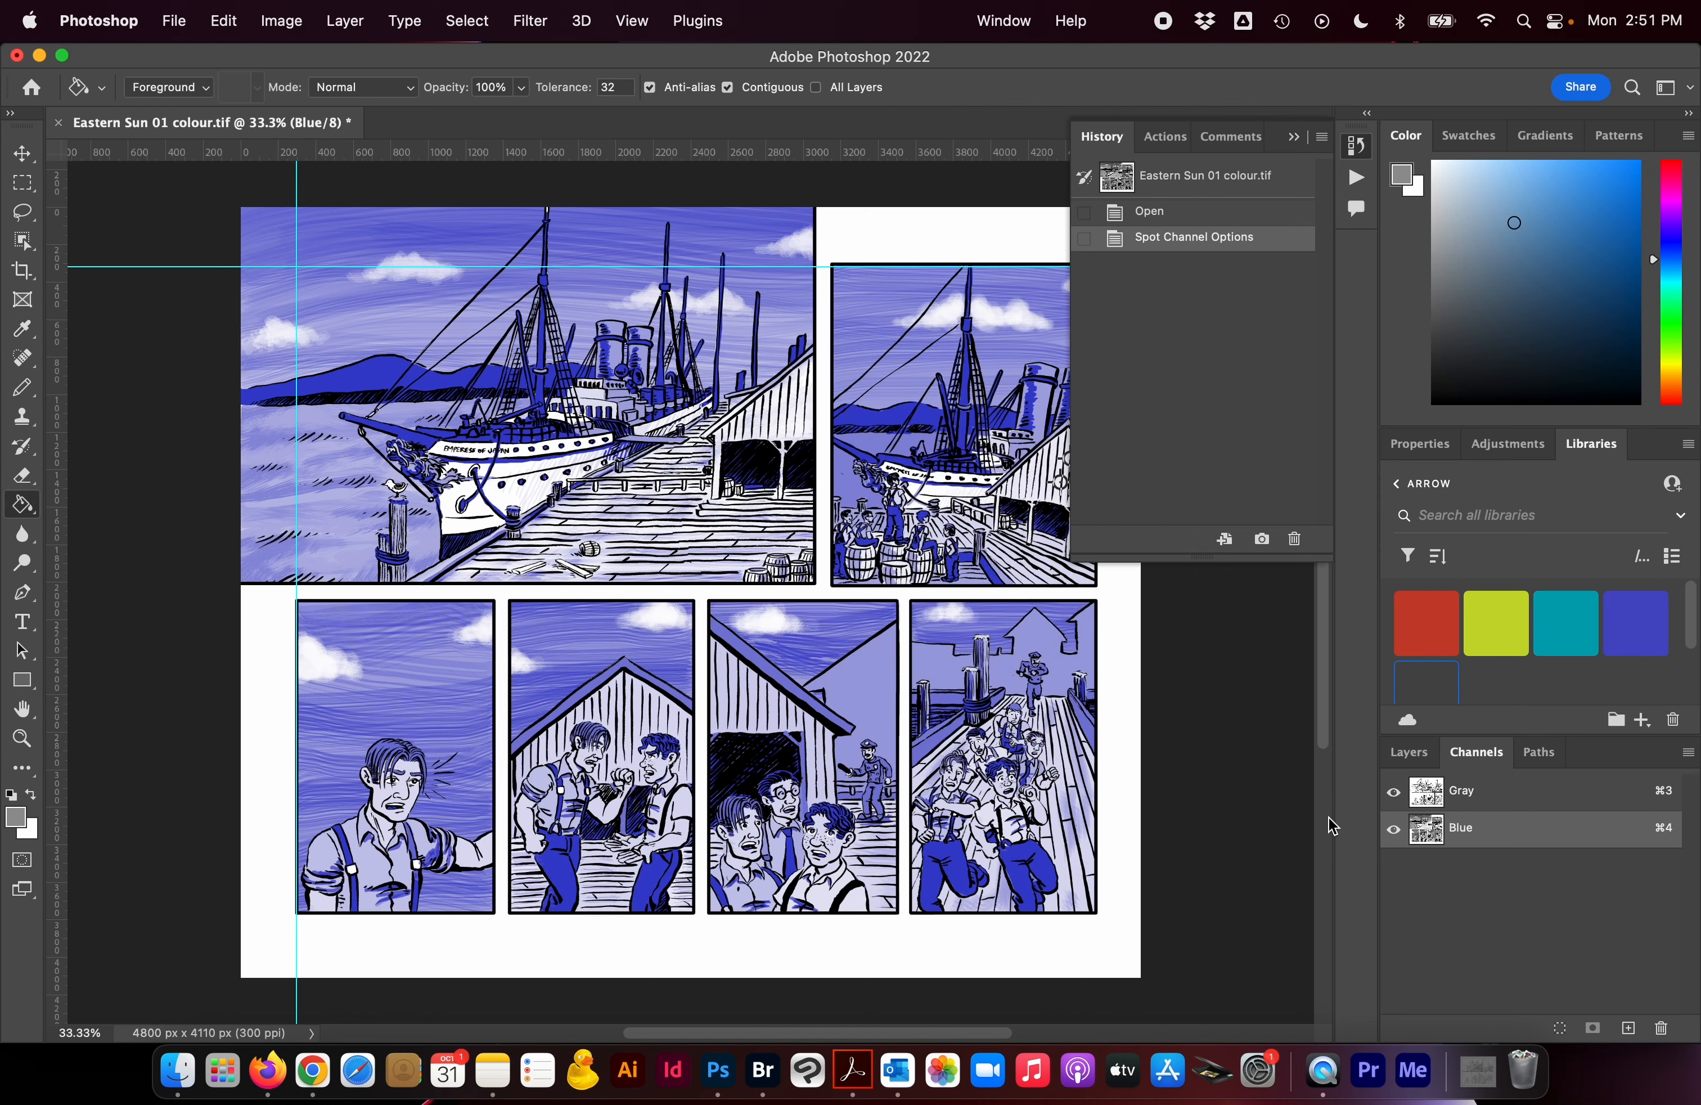
# - Hide and reshow the Gray and Blue channels one at a time to compare their artwork
pyautogui.click(1394, 792)
pyautogui.click(1395, 793)
pyautogui.click(1396, 830)
pyautogui.click(1396, 830)
# - Clear the swatch search and browse through the FREETONE colour swatches
pyautogui.click(1470, 142)
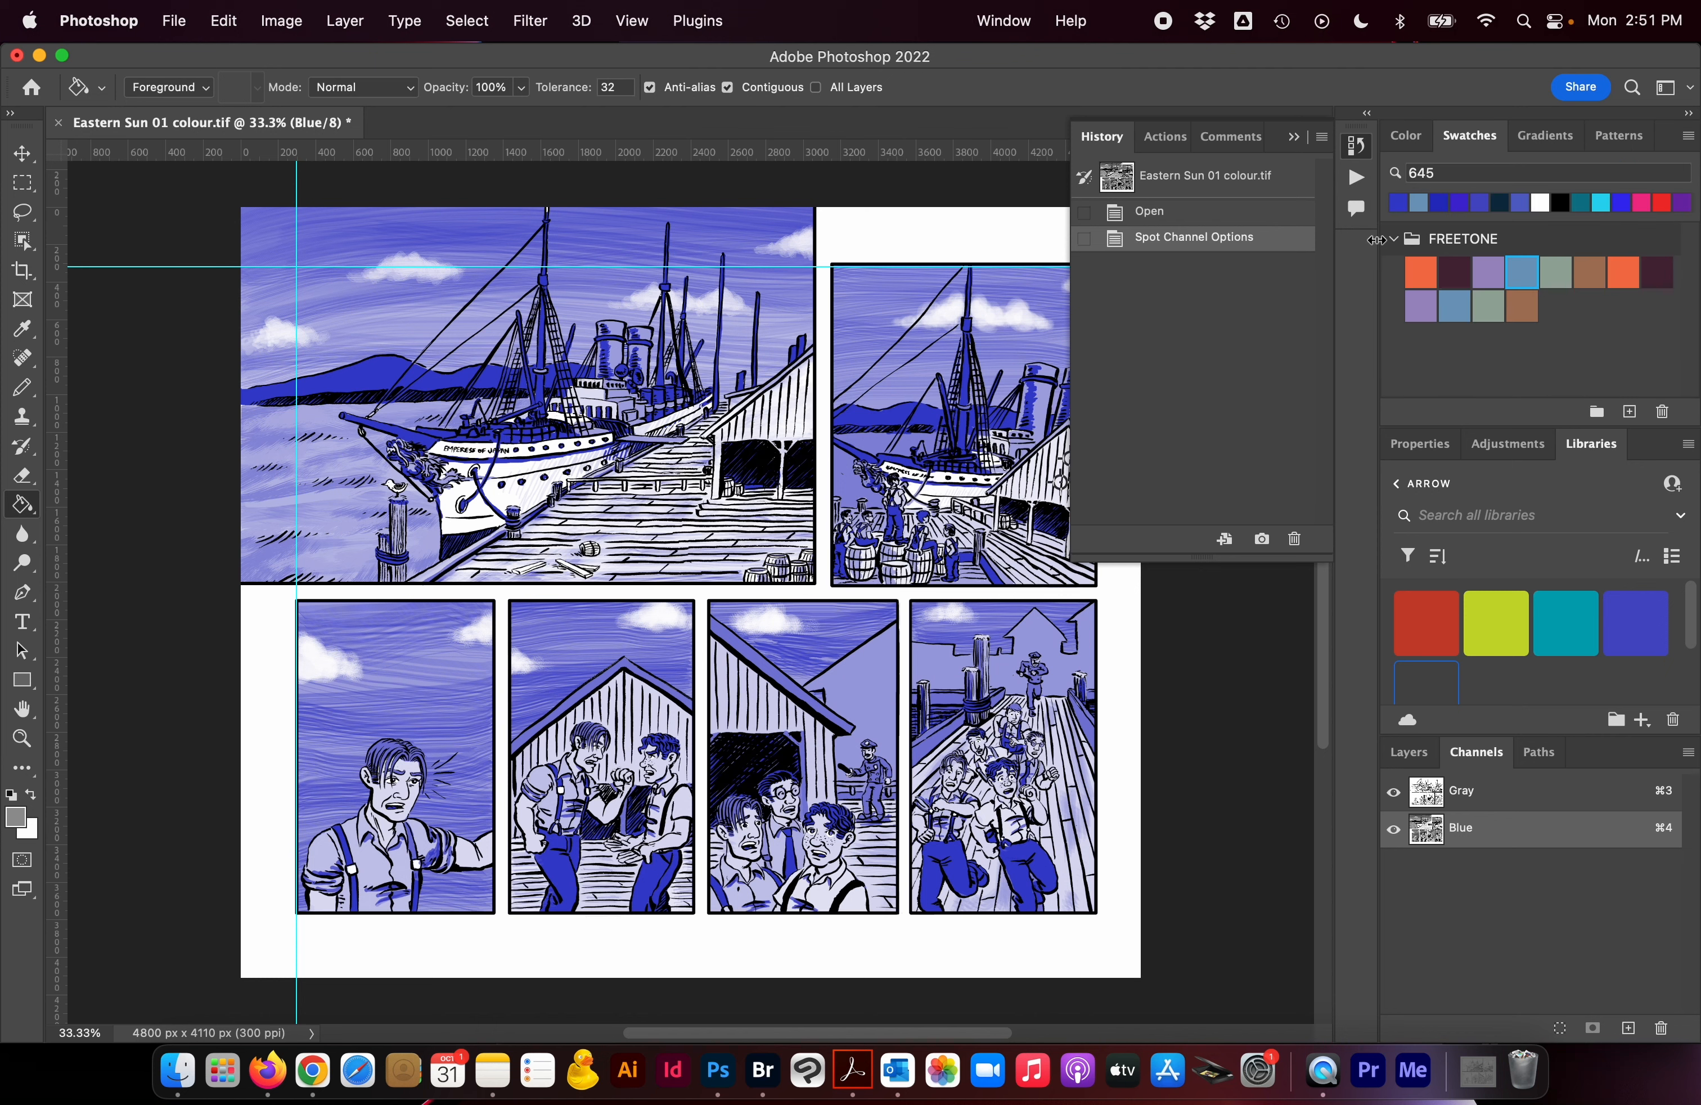
pyautogui.click(1434, 174)
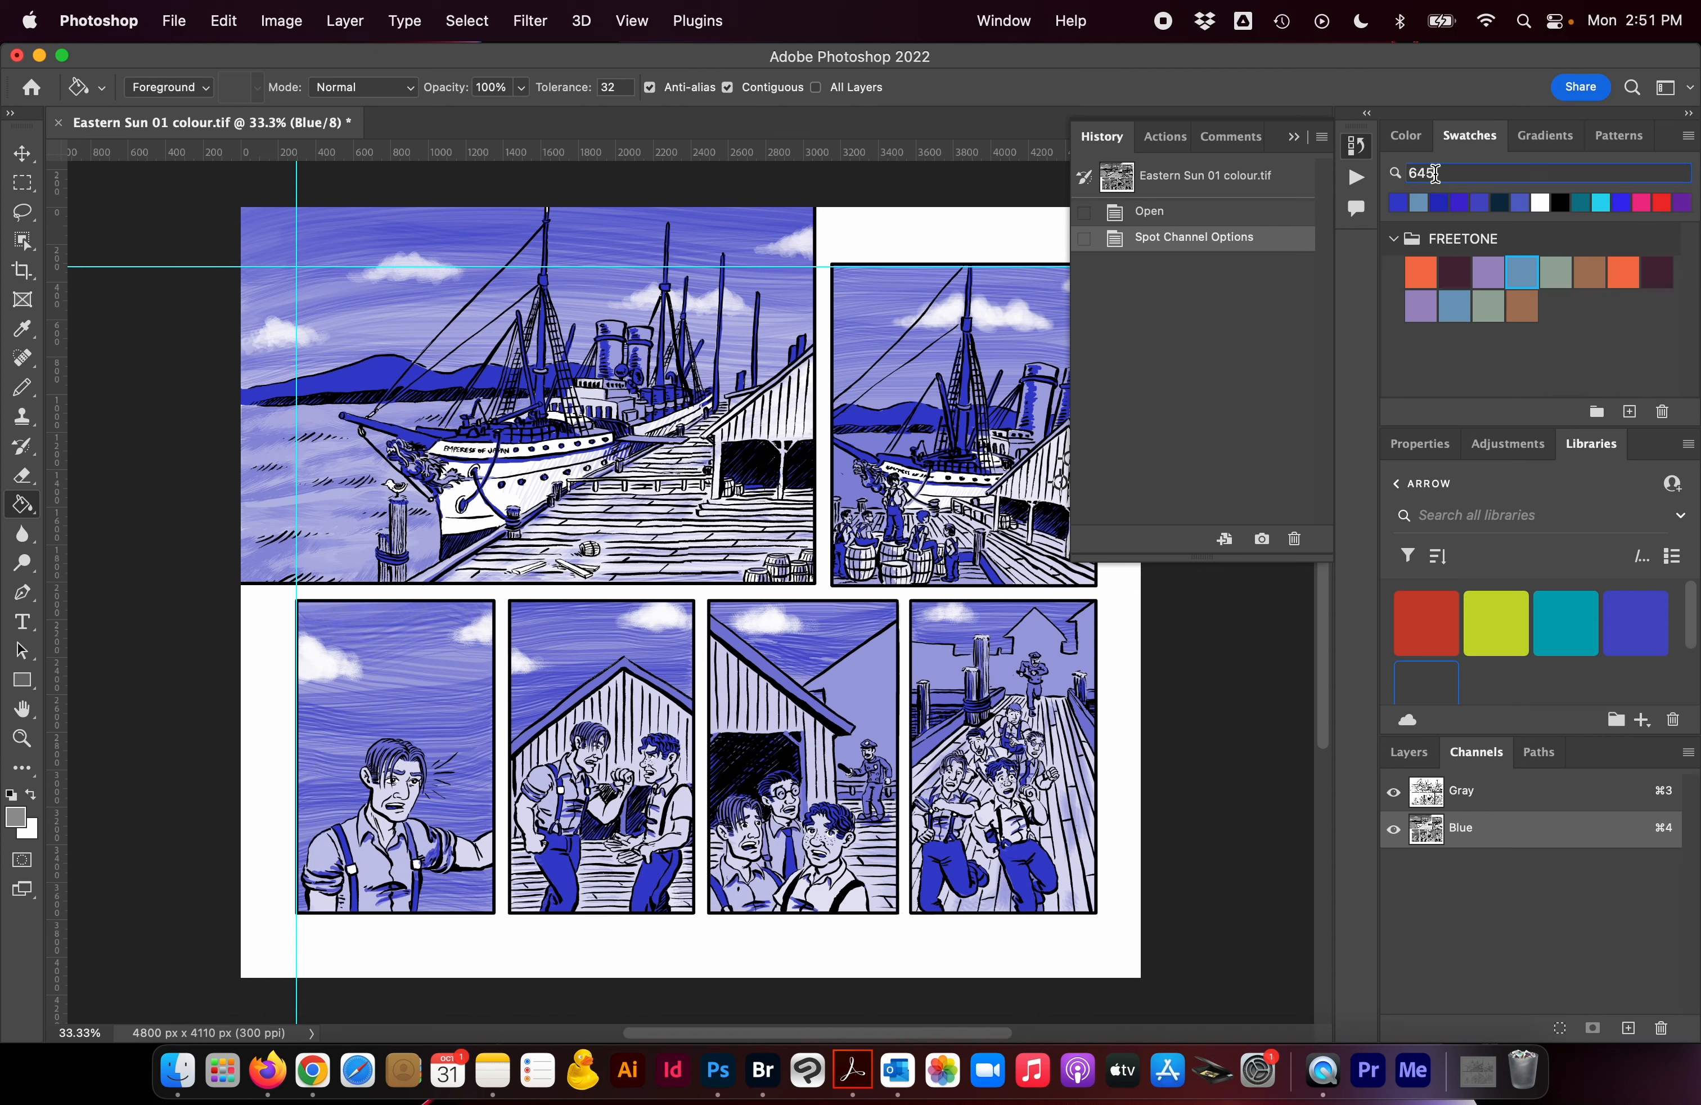
pyautogui.doubleClick(1435, 174)
pyautogui.press('BackSpace')
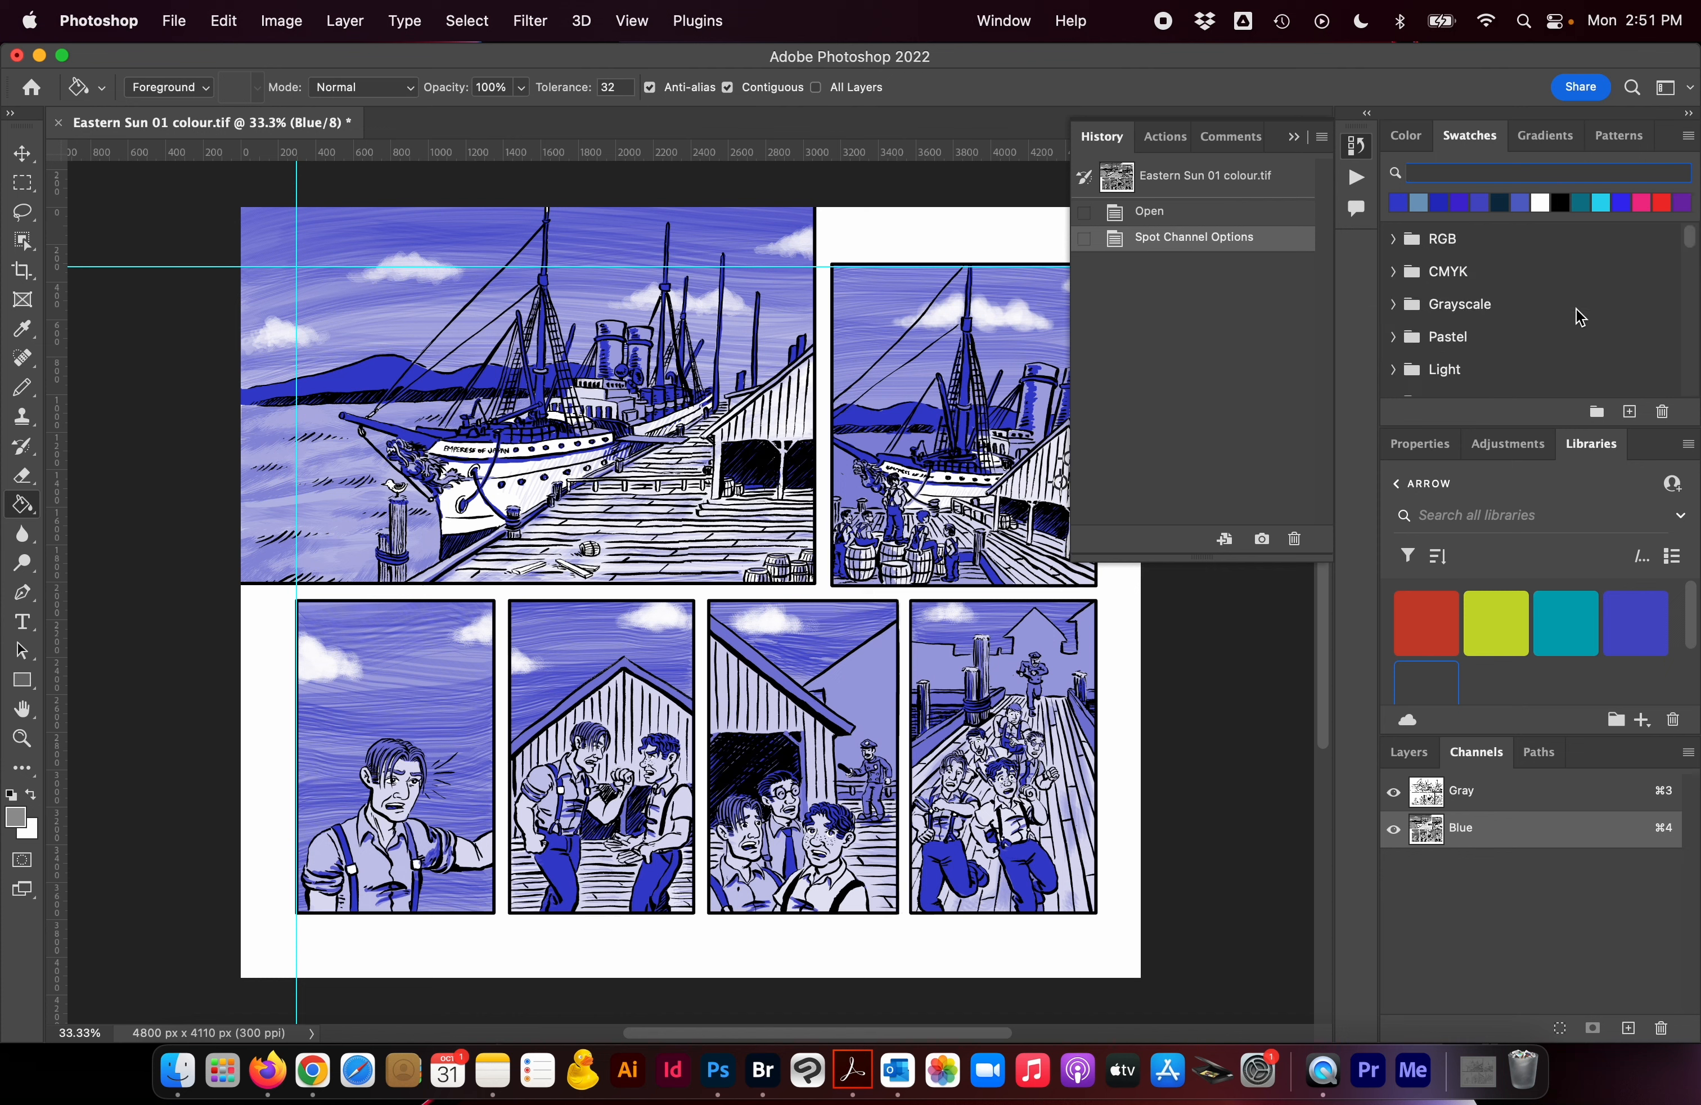
pyautogui.scroll(-10, 1569, 316)
pyautogui.scroll(10, 1569, 316)
pyautogui.scroll(-5, 1569, 316)
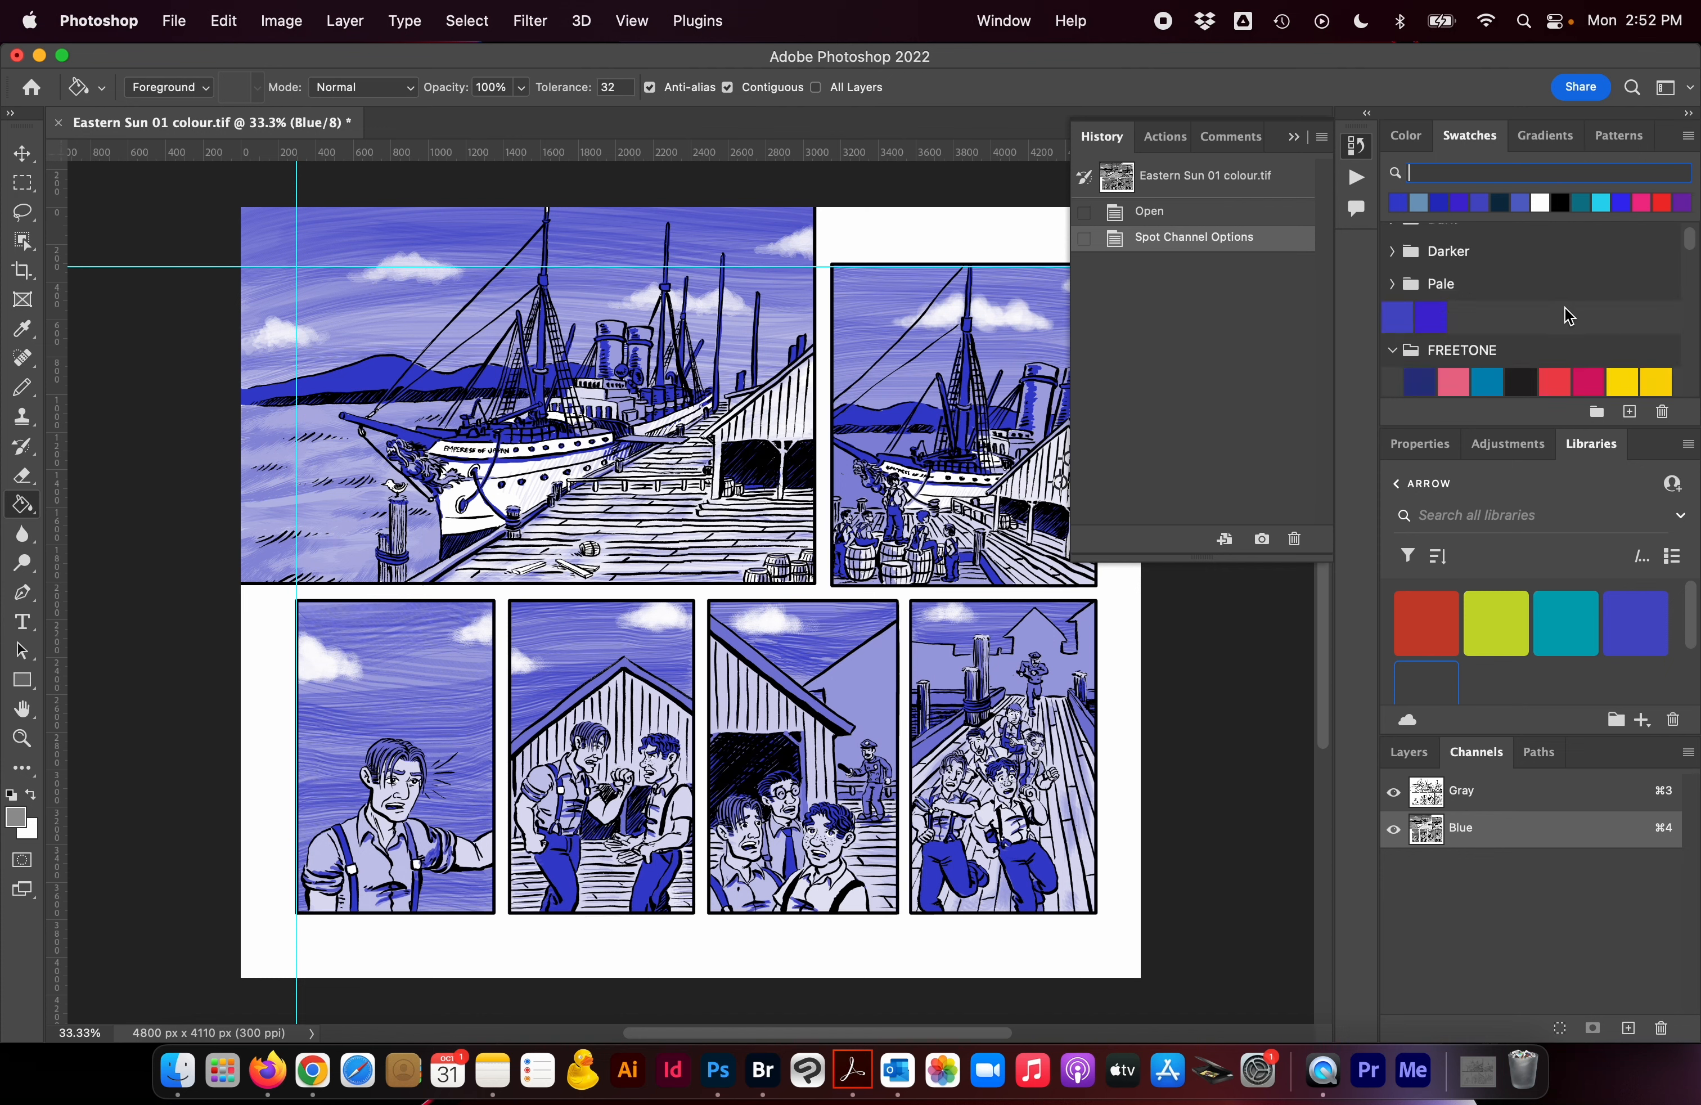
pyautogui.scroll(-15, 1569, 316)
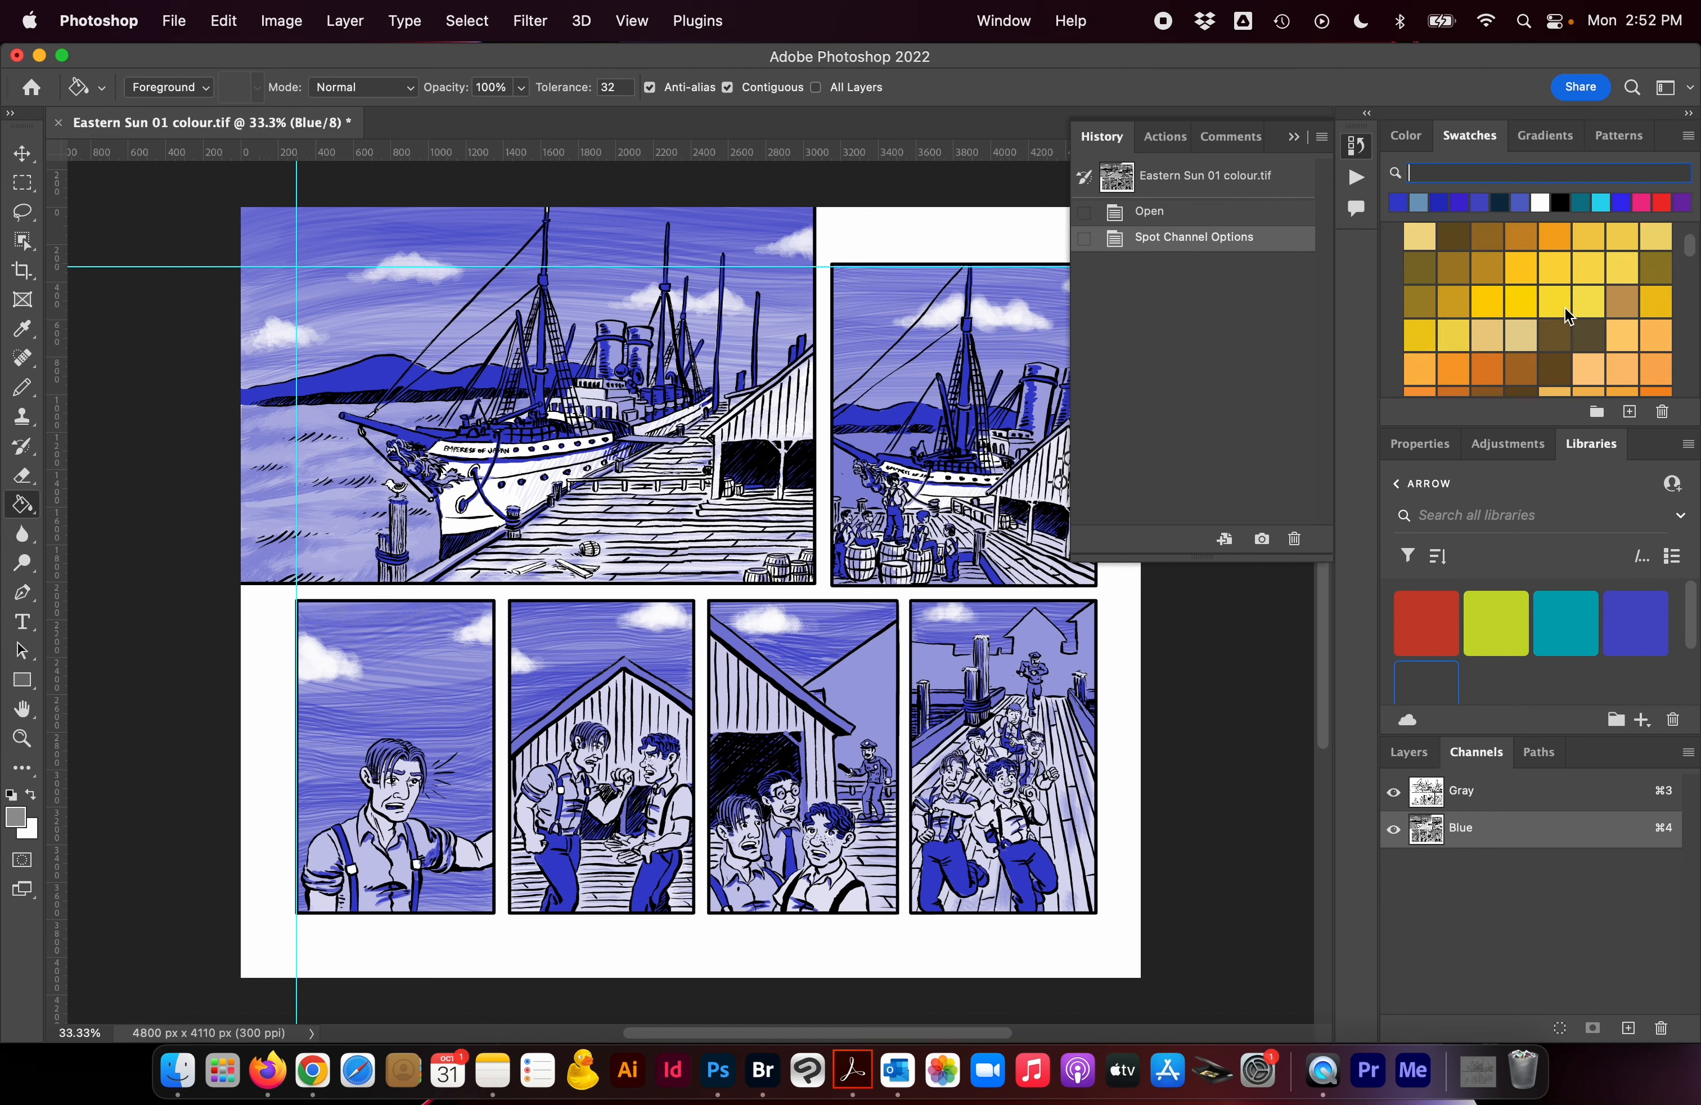
pyautogui.scroll(-10, 1569, 316)
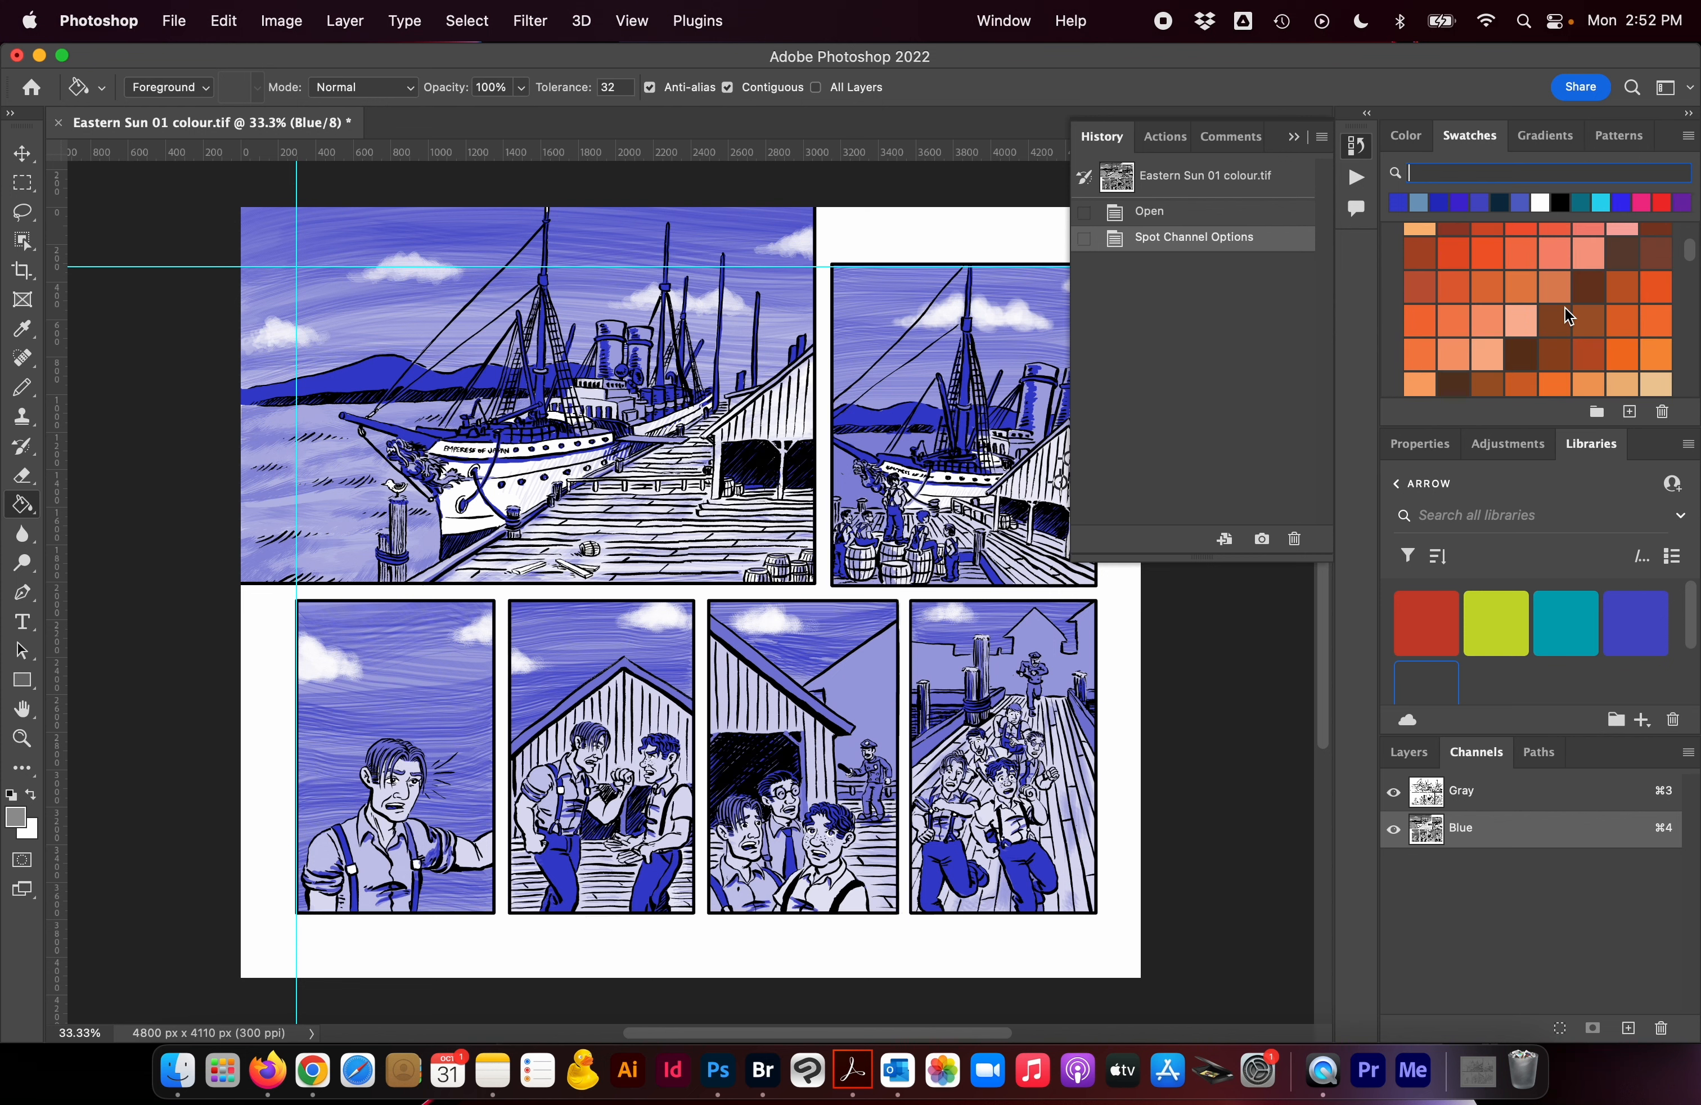
pyautogui.scroll(-10, 1569, 316)
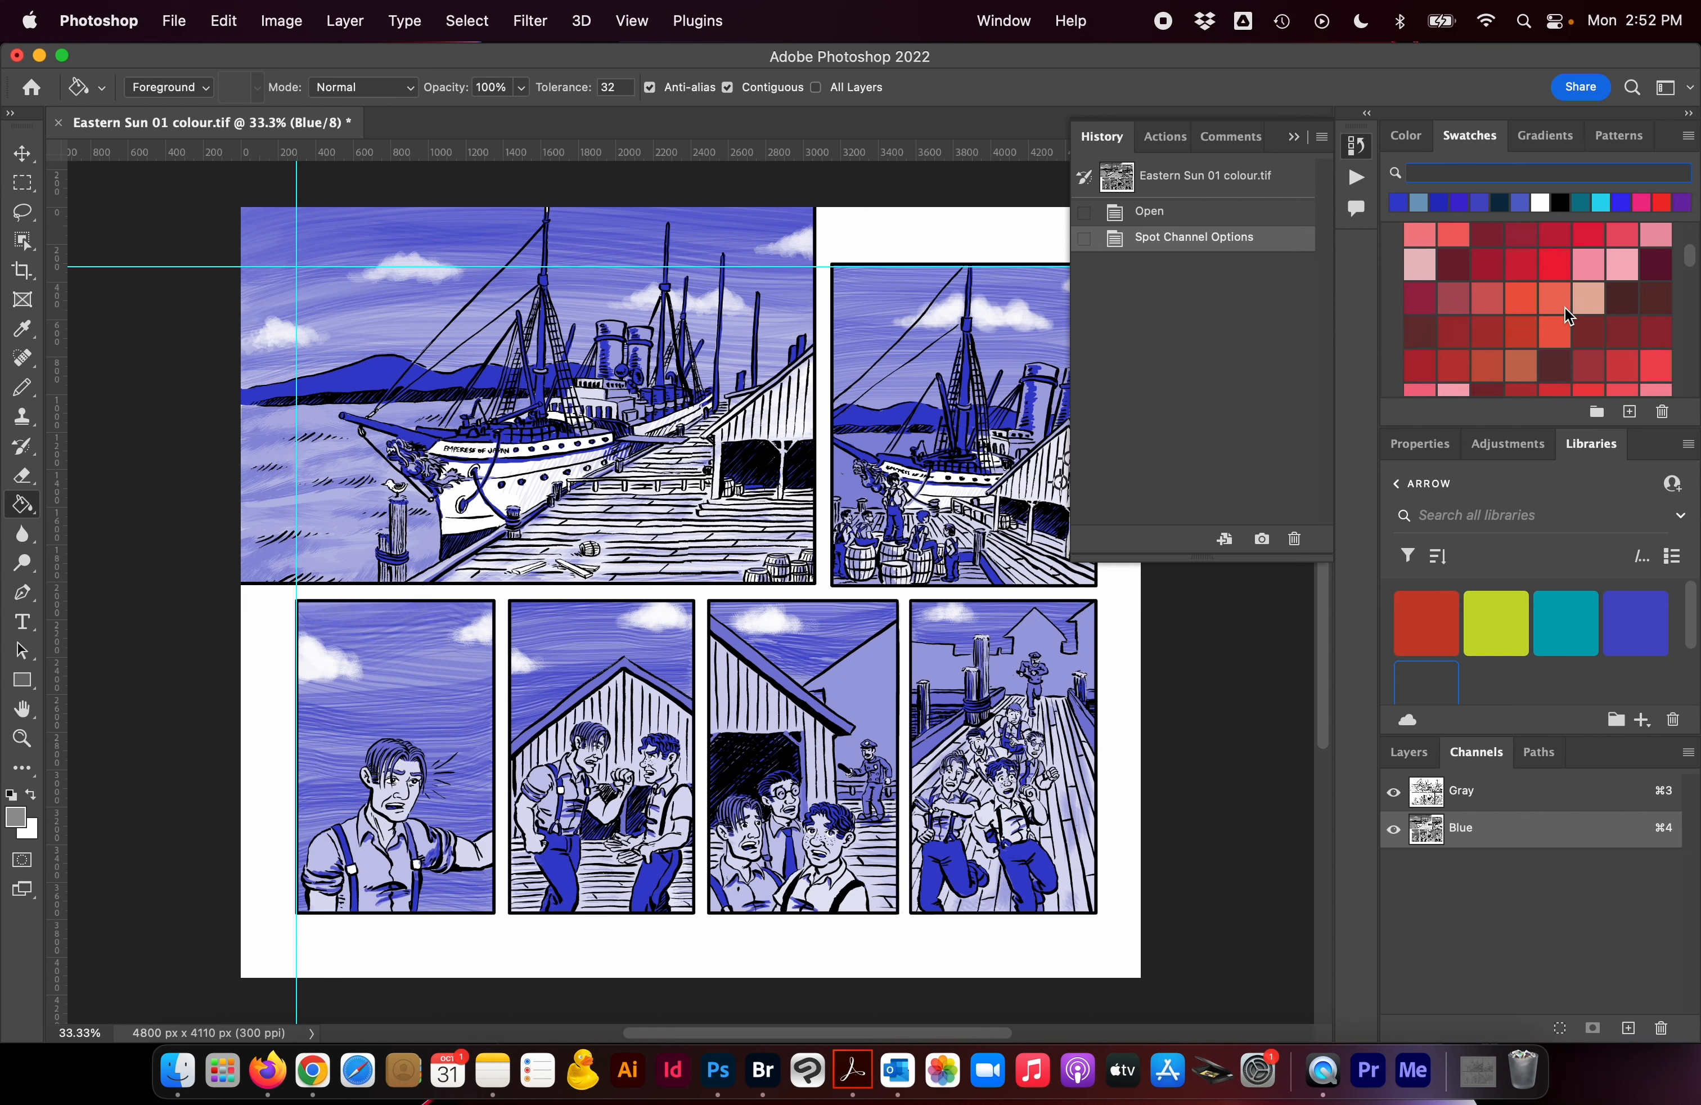
pyautogui.scroll(10, 1569, 317)
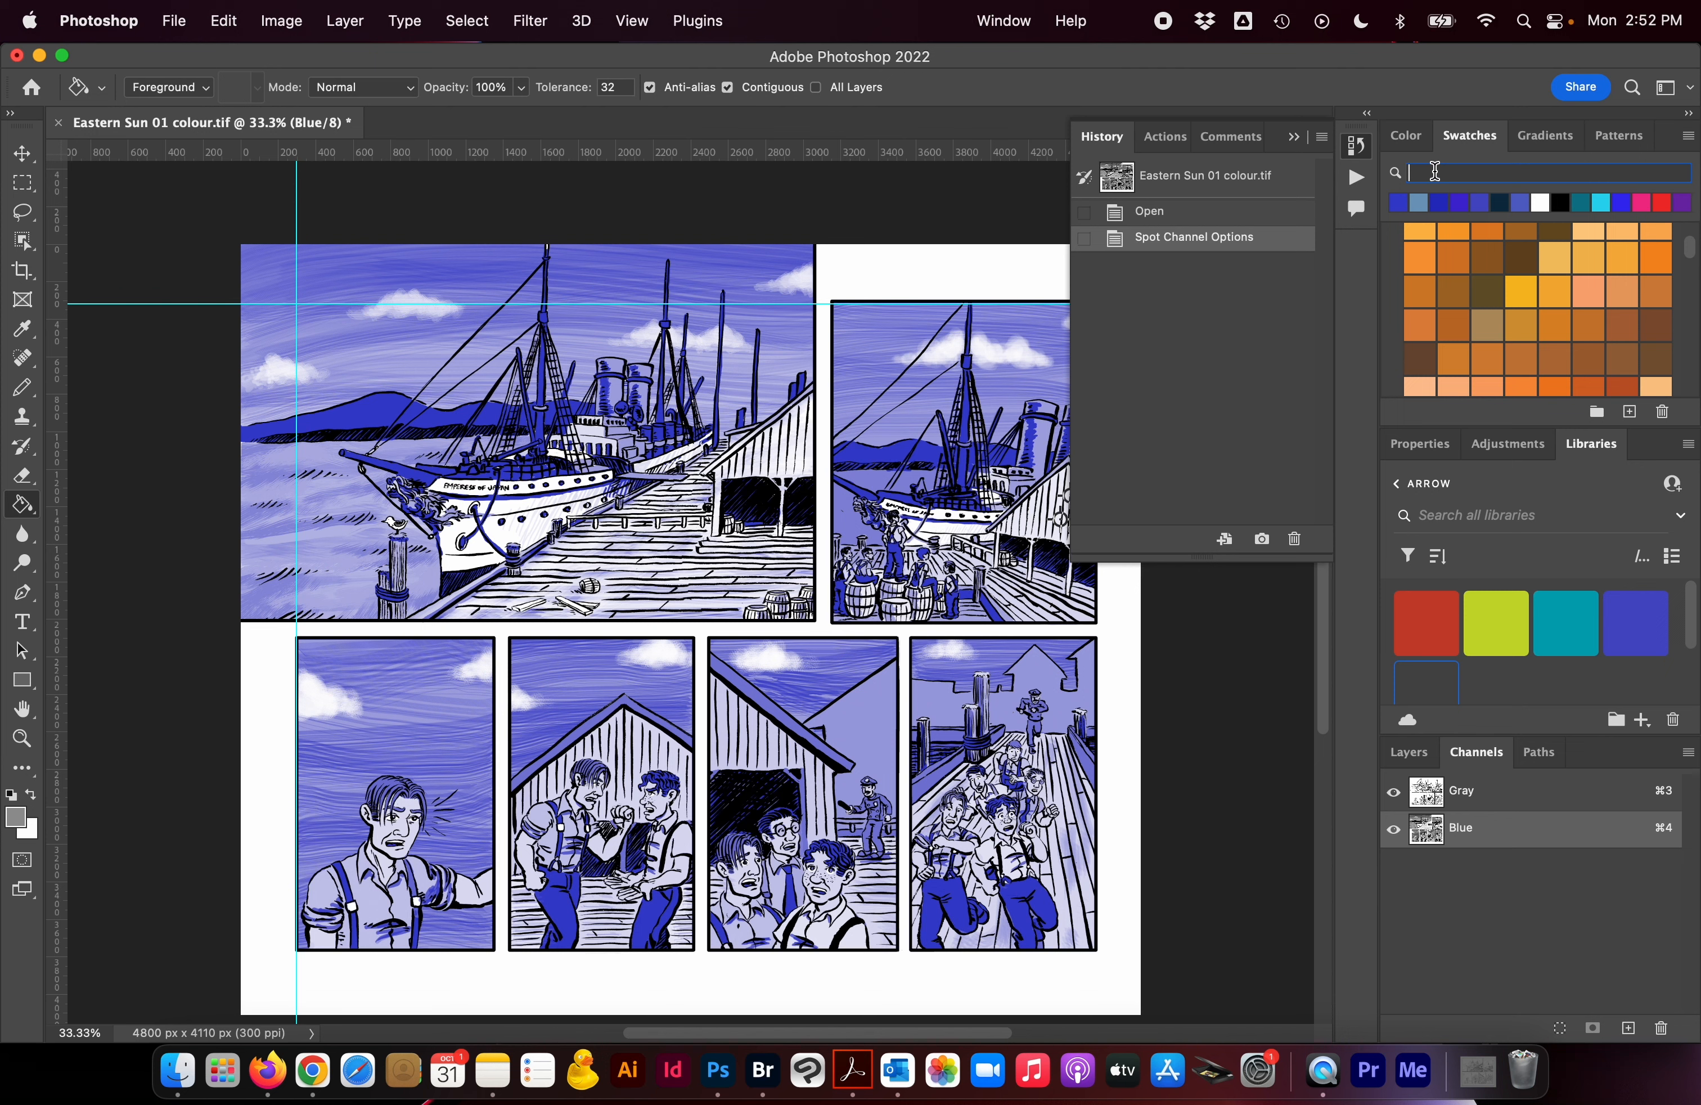
# - Filter the swatches by 645 and set the Blue spot channel's ink colour to the SEMPLETONE+ 645 C swatch, 739bbe
pyautogui.write('645')
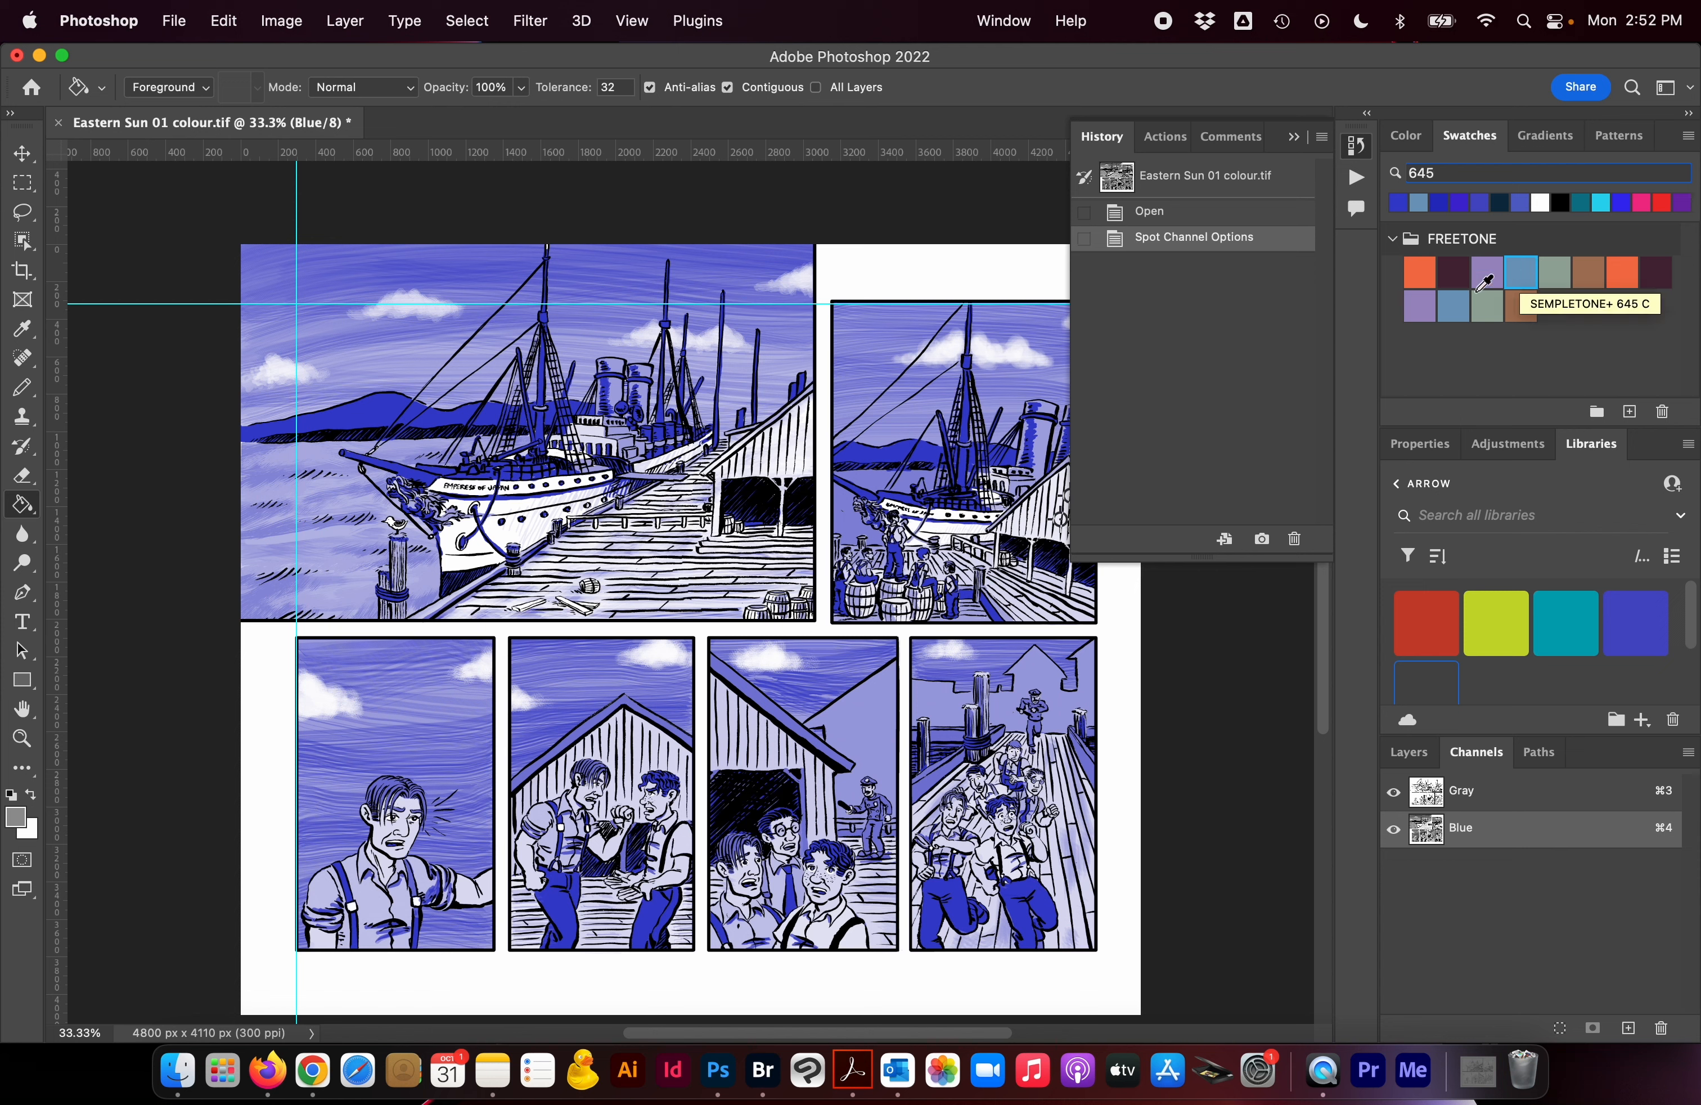
pyautogui.doubleClick(1427, 831)
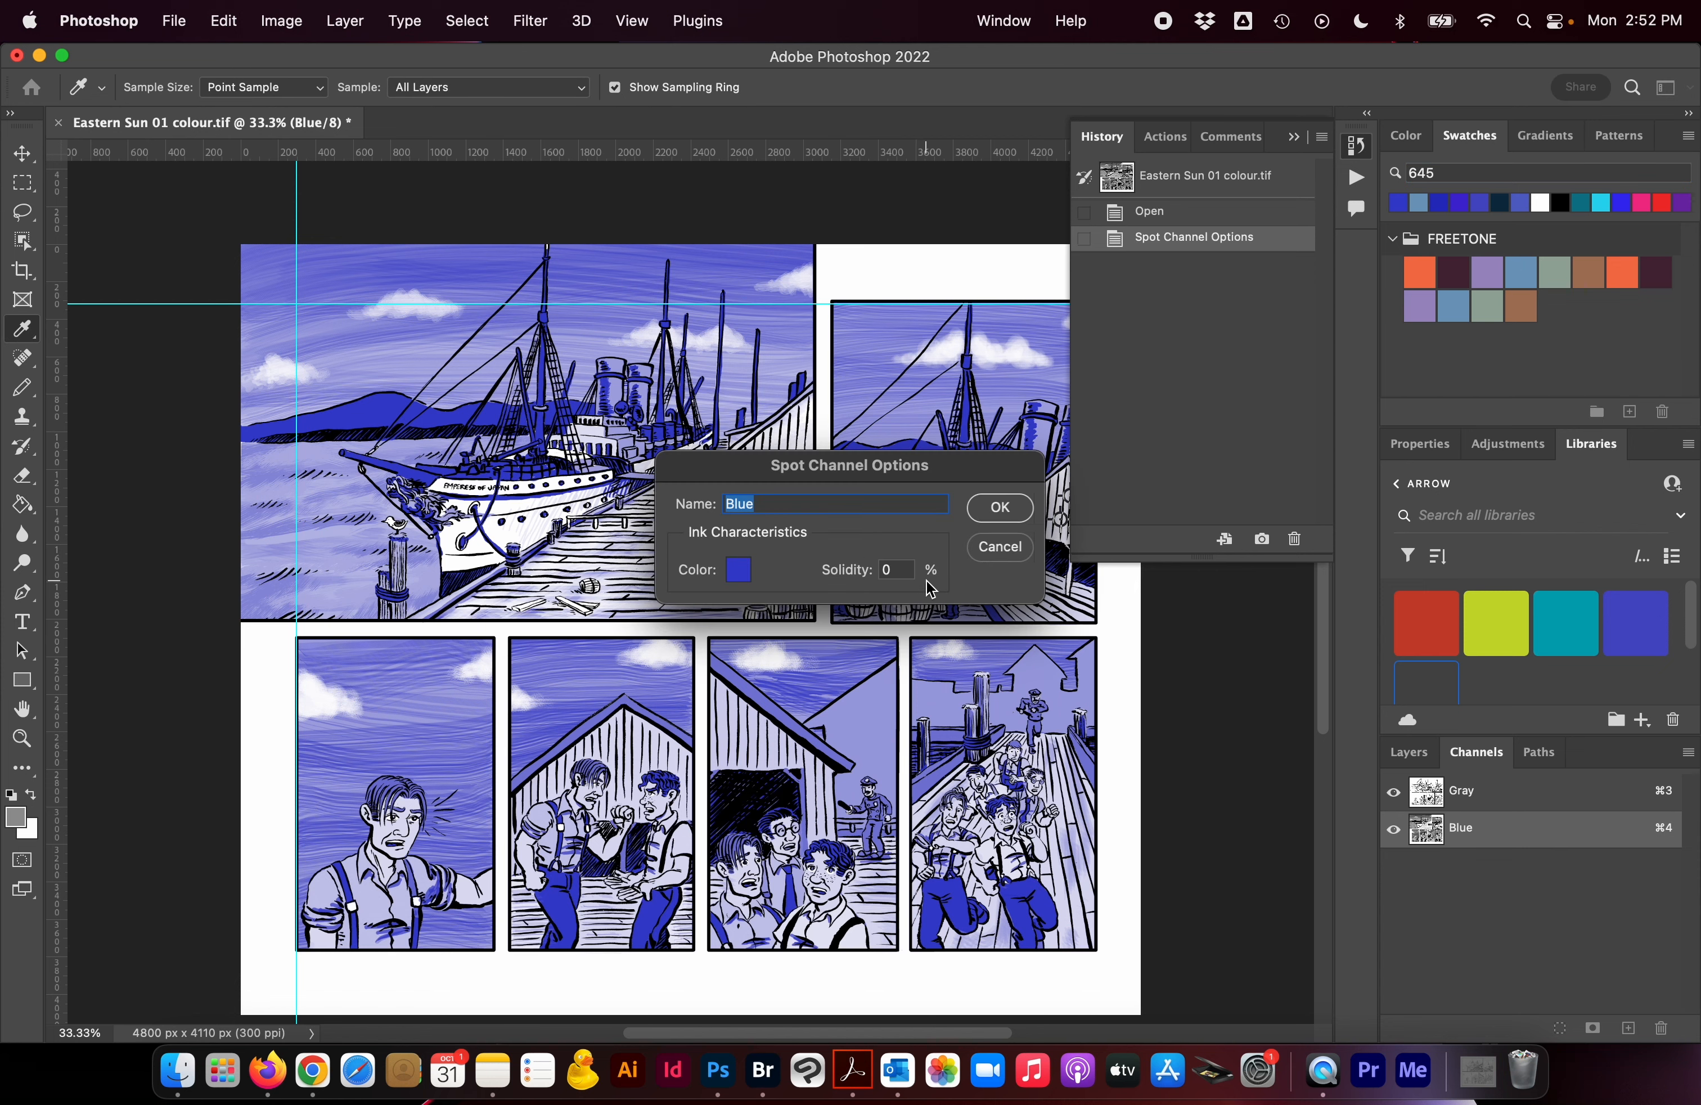
pyautogui.click(745, 566)
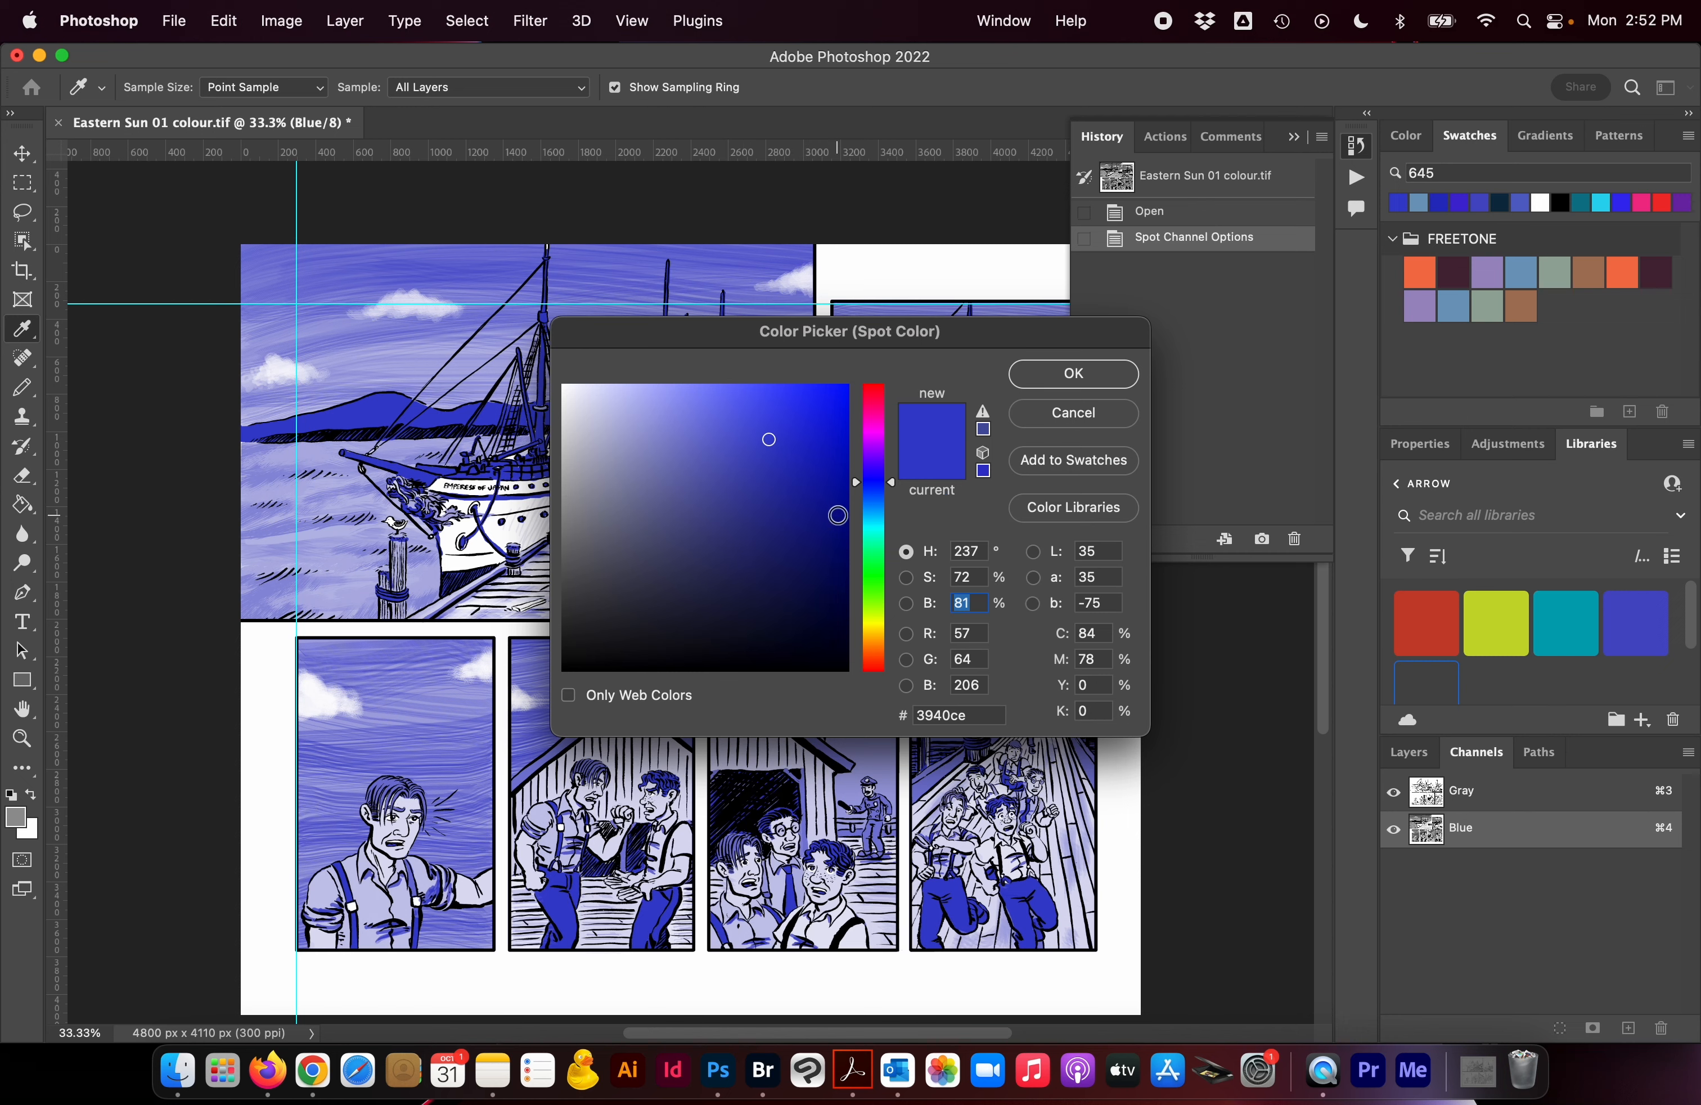
pyautogui.click(1514, 277)
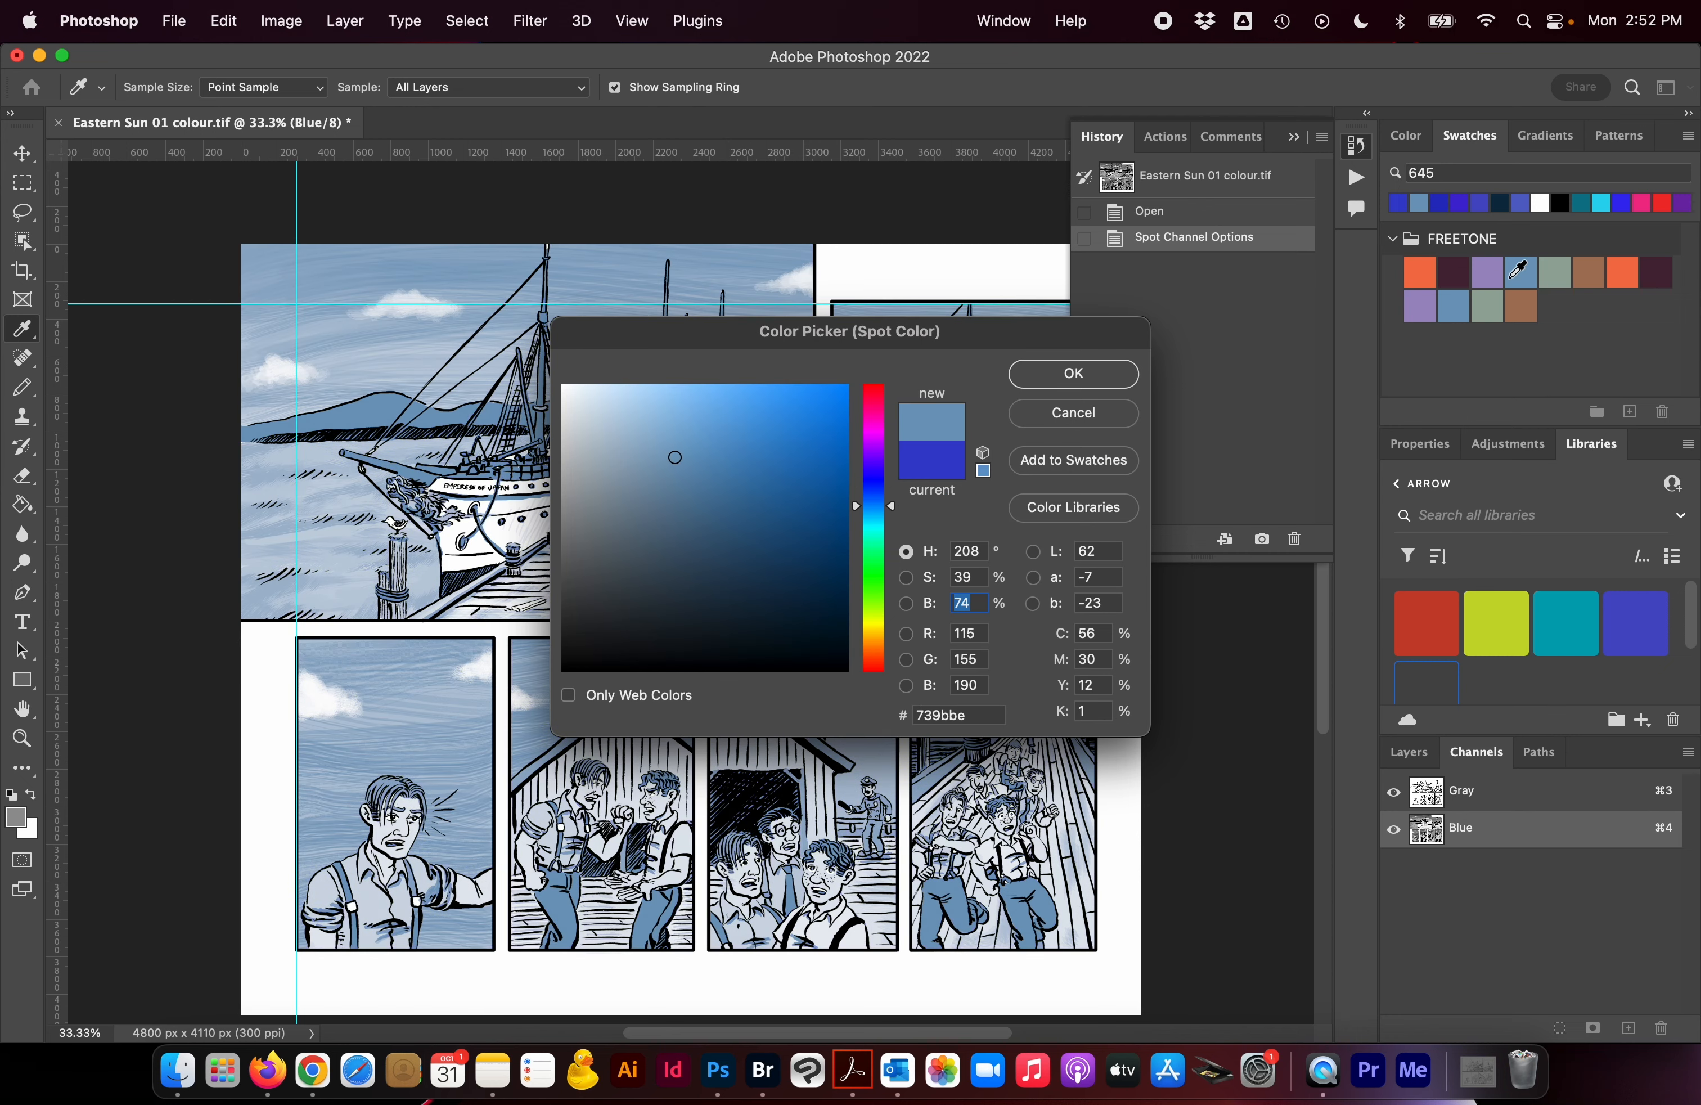
pyautogui.click(1090, 384)
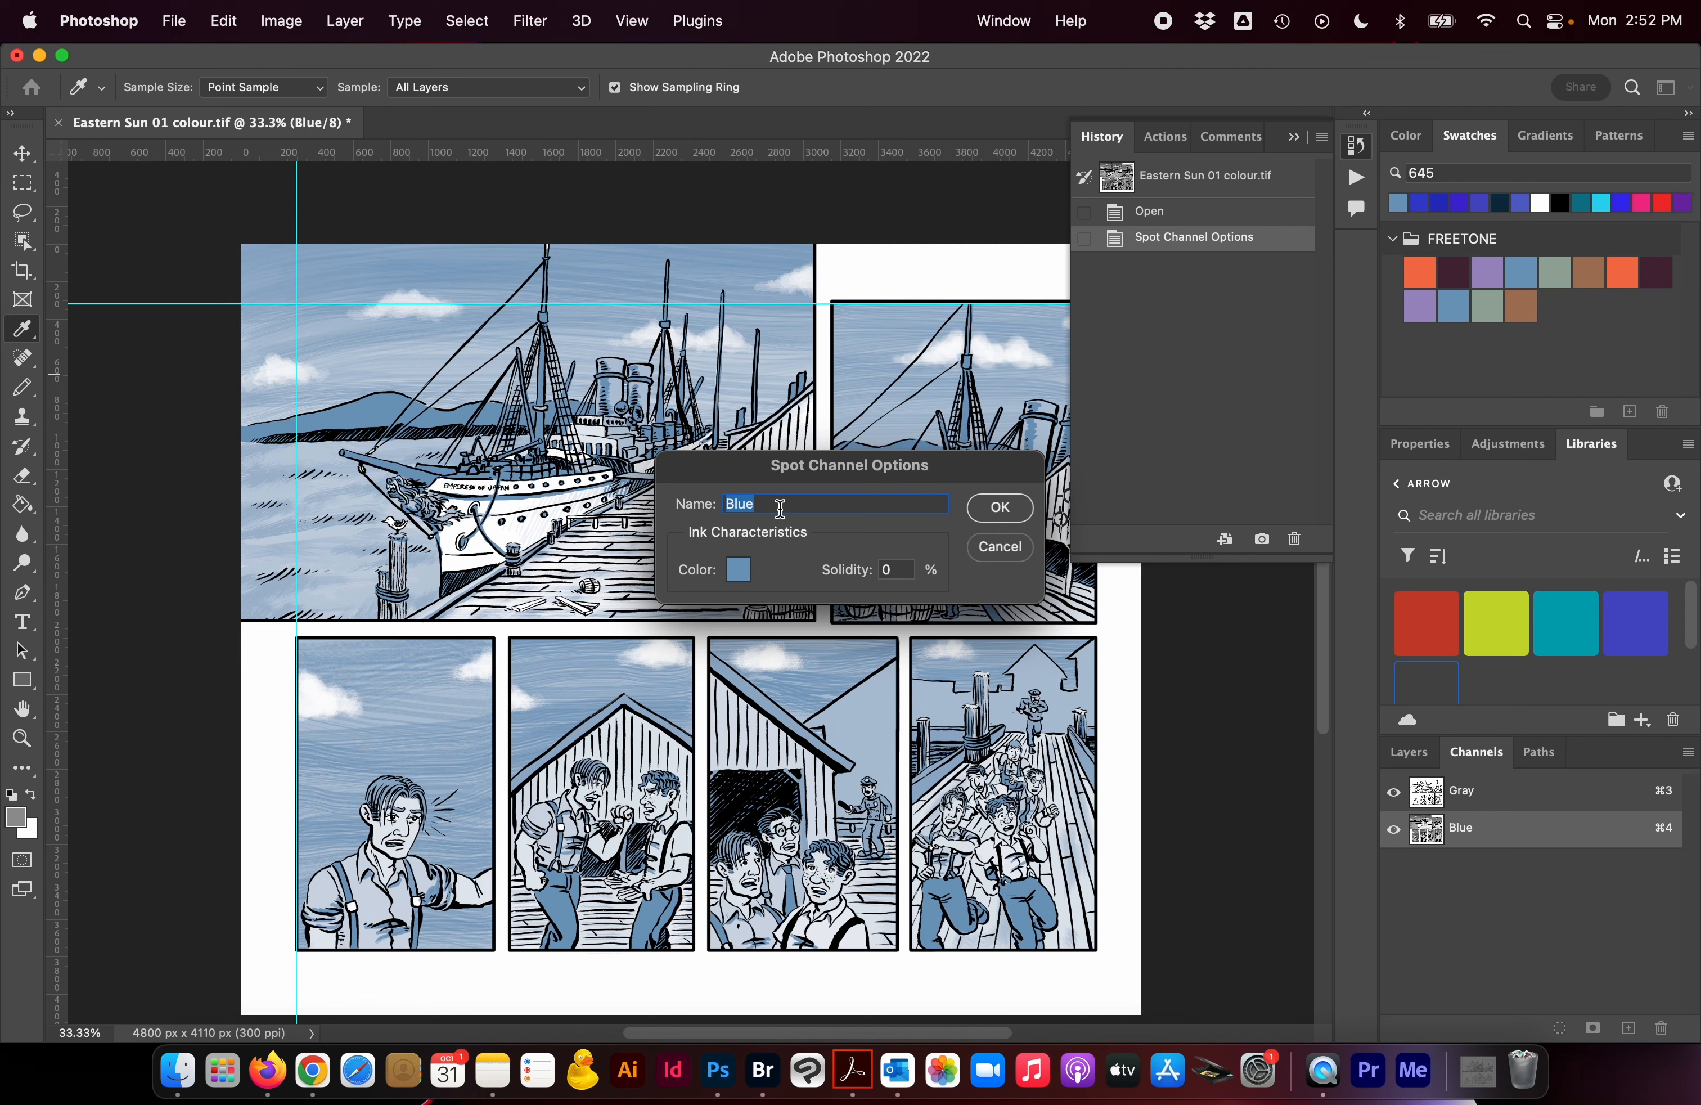
# - Rename the Blue spot channel to PANTONE 645 C and apply the spot channel options
pyautogui.write('645')
pyautogui.press('BackSpace')
pyautogui.press('BackSpace')
pyautogui.press('BackSpace')
pyautogui.write('PANTONE 645 C')
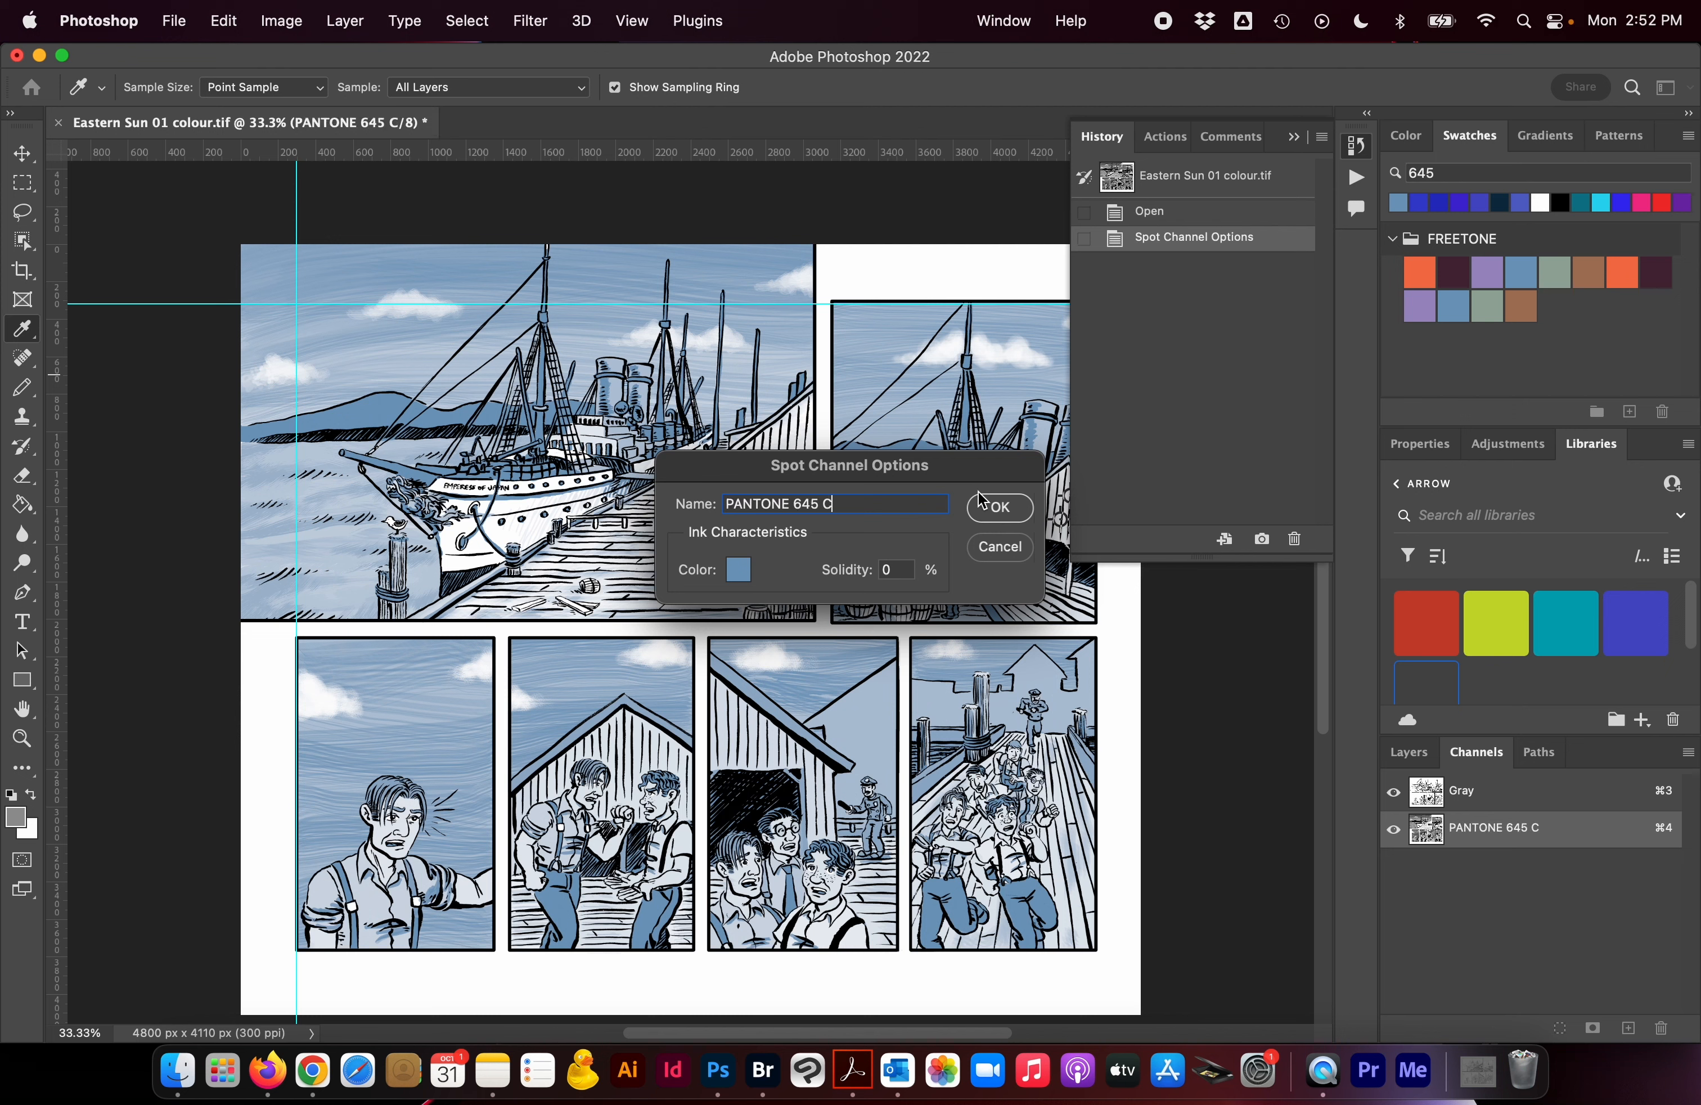
pyautogui.click(993, 511)
pyautogui.press('g')
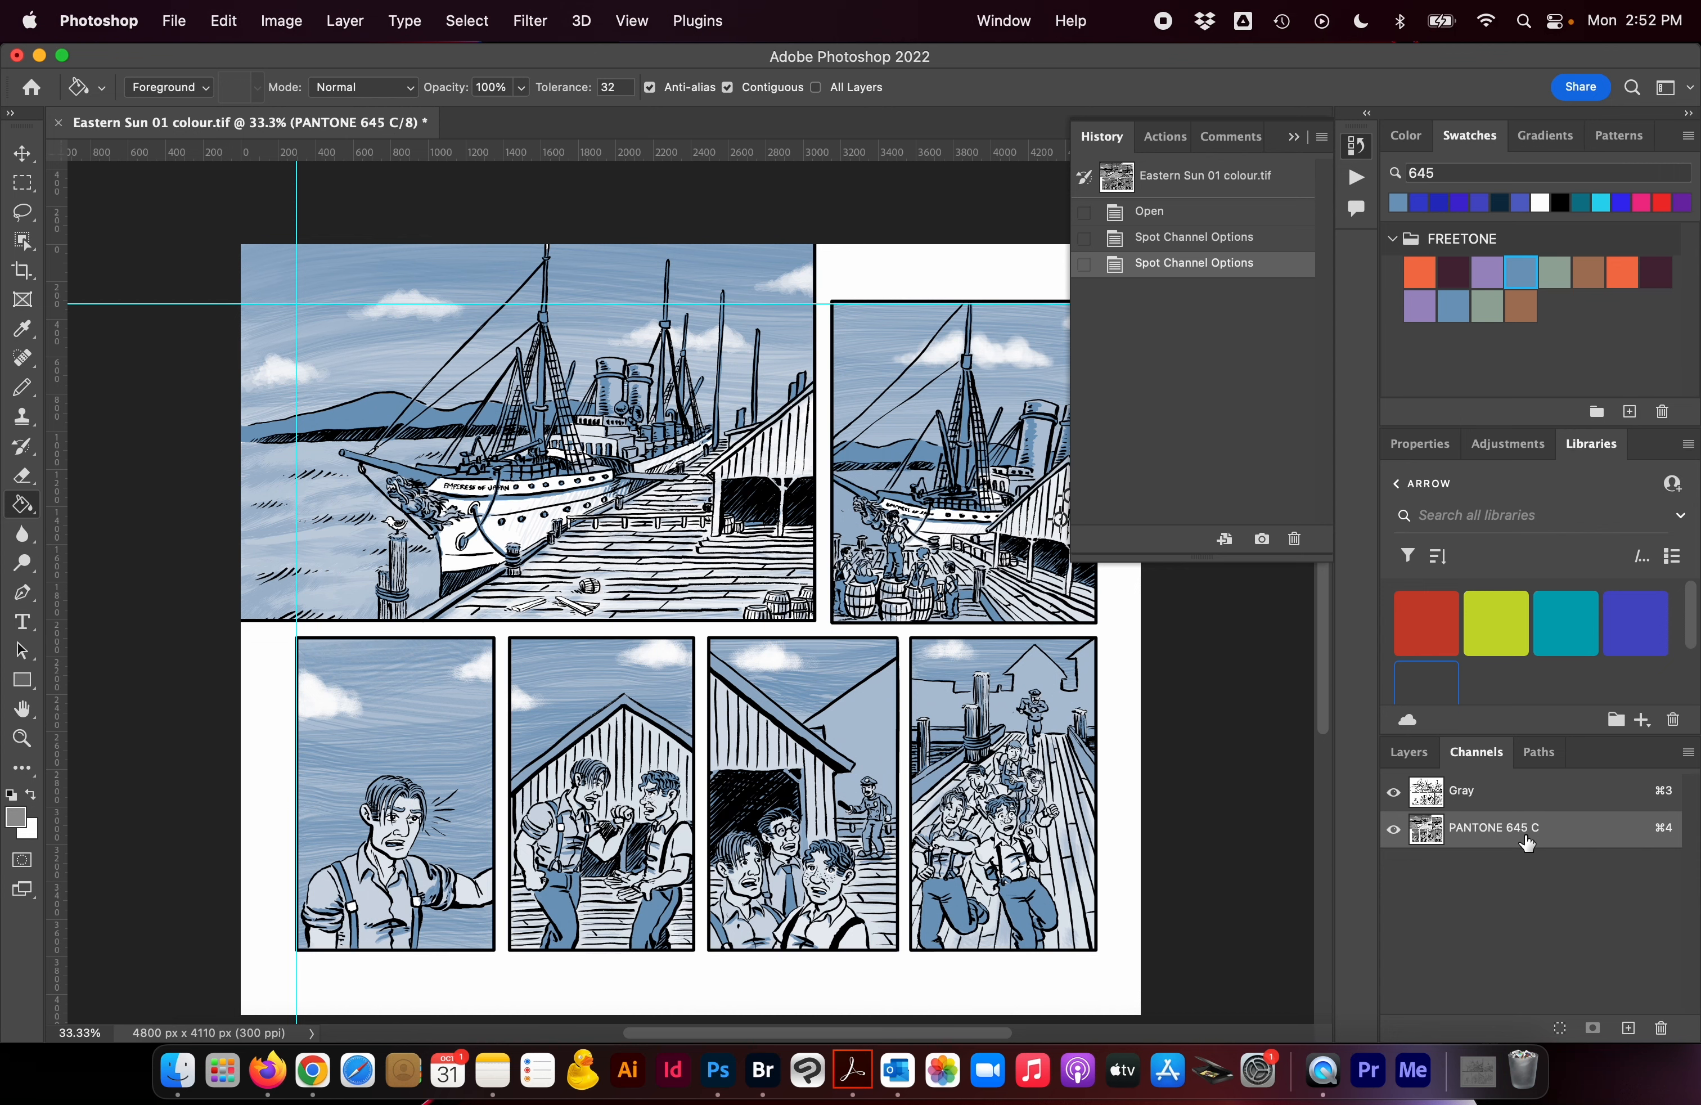
# - Check the PANTONE 645 C channel without Gray, the document's layers, and the spot channel's options, leaving them unedited
pyautogui.click(1394, 792)
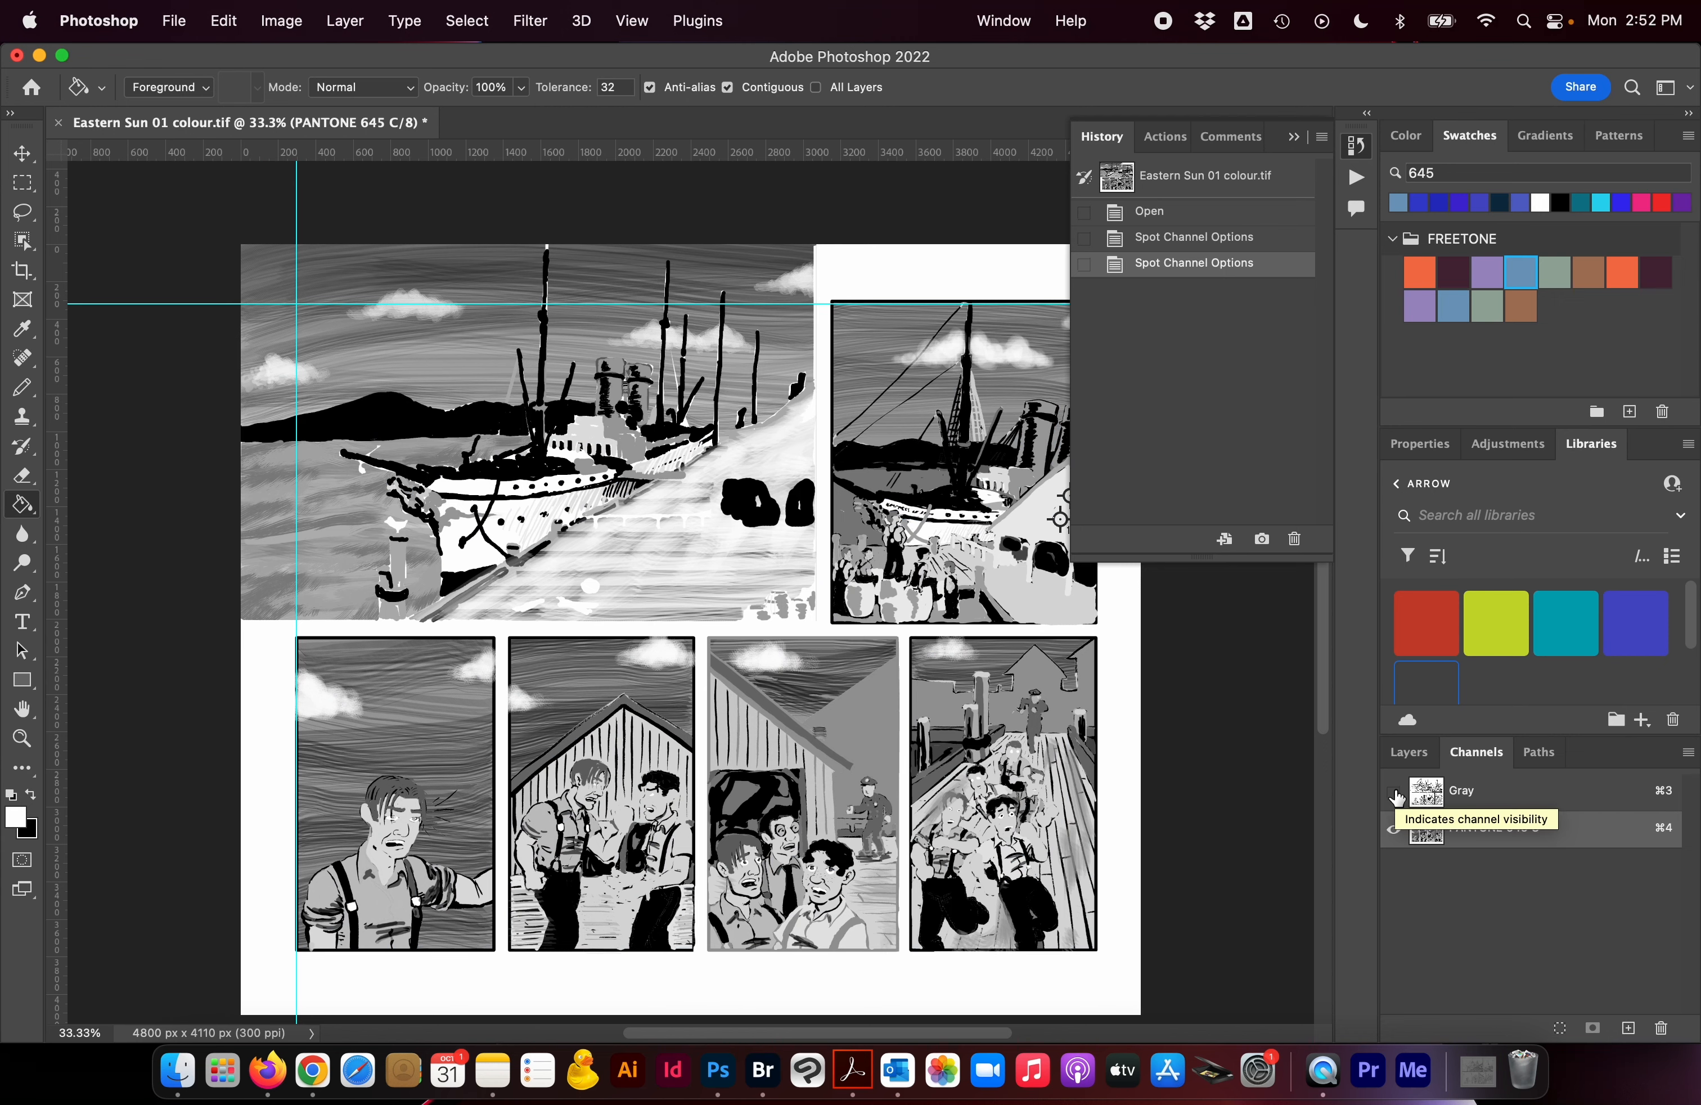
pyautogui.click(1394, 792)
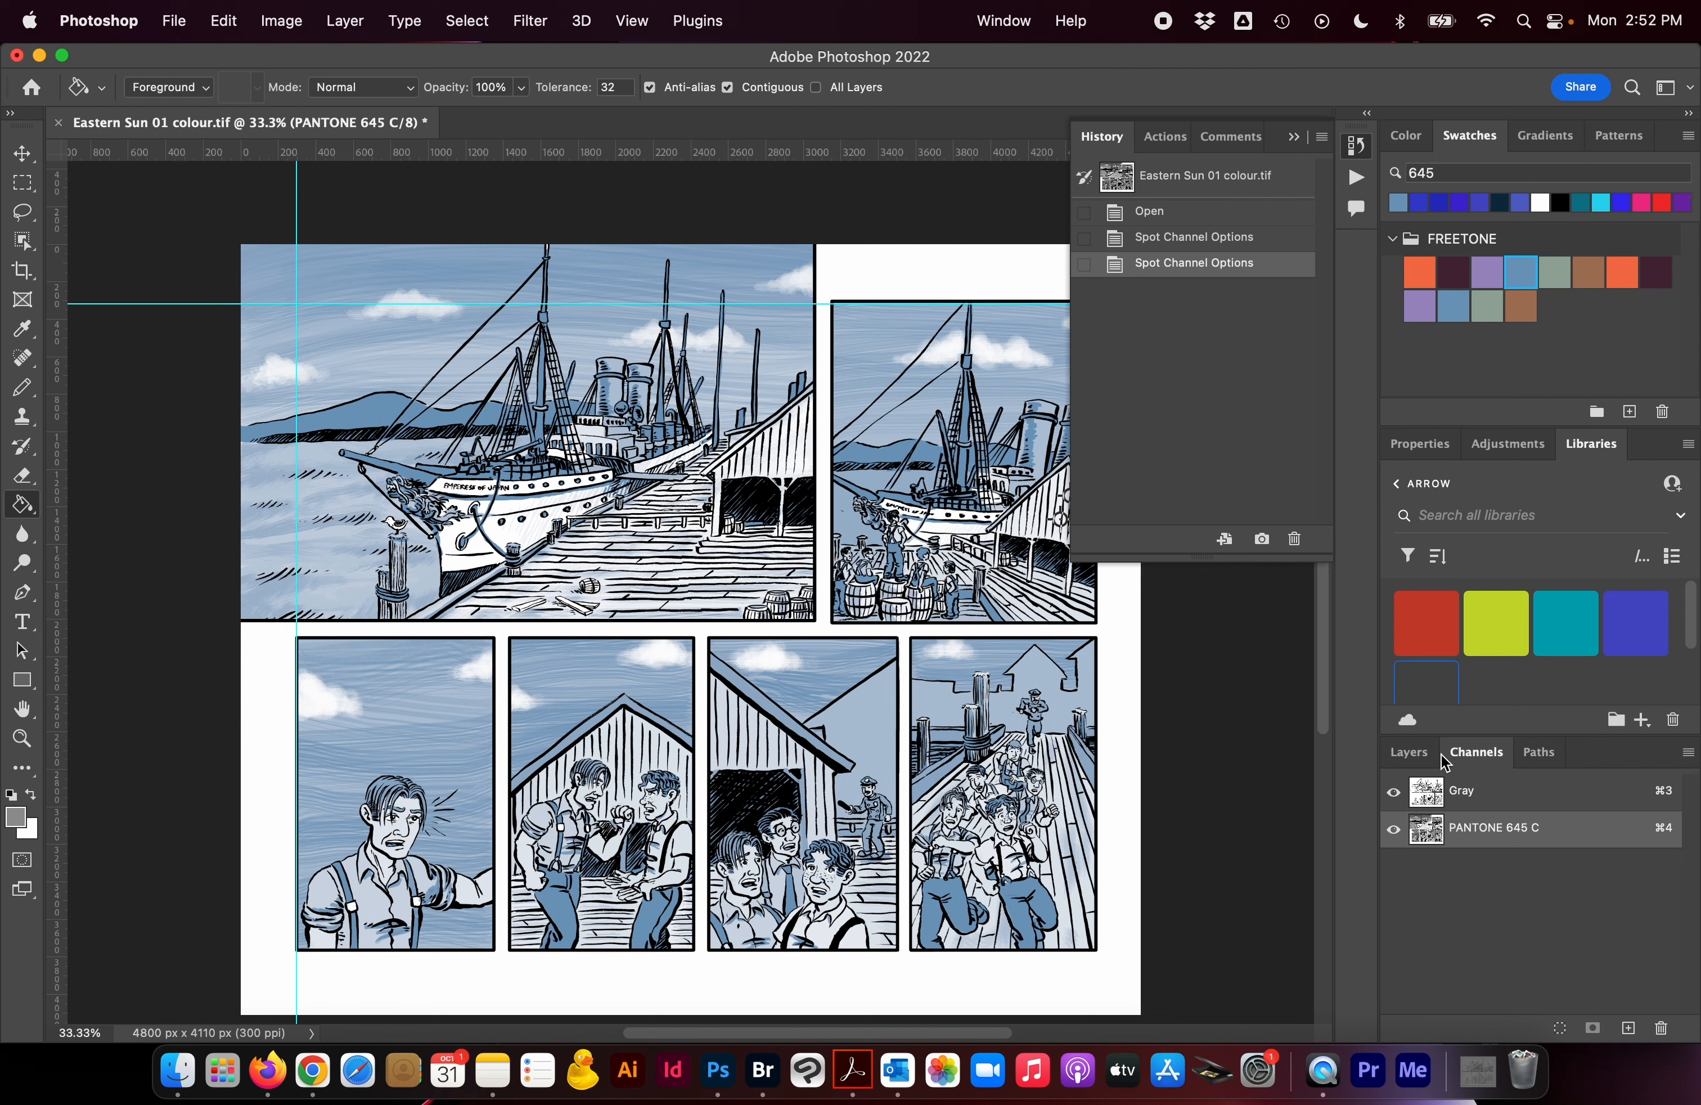
pyautogui.click(1414, 753)
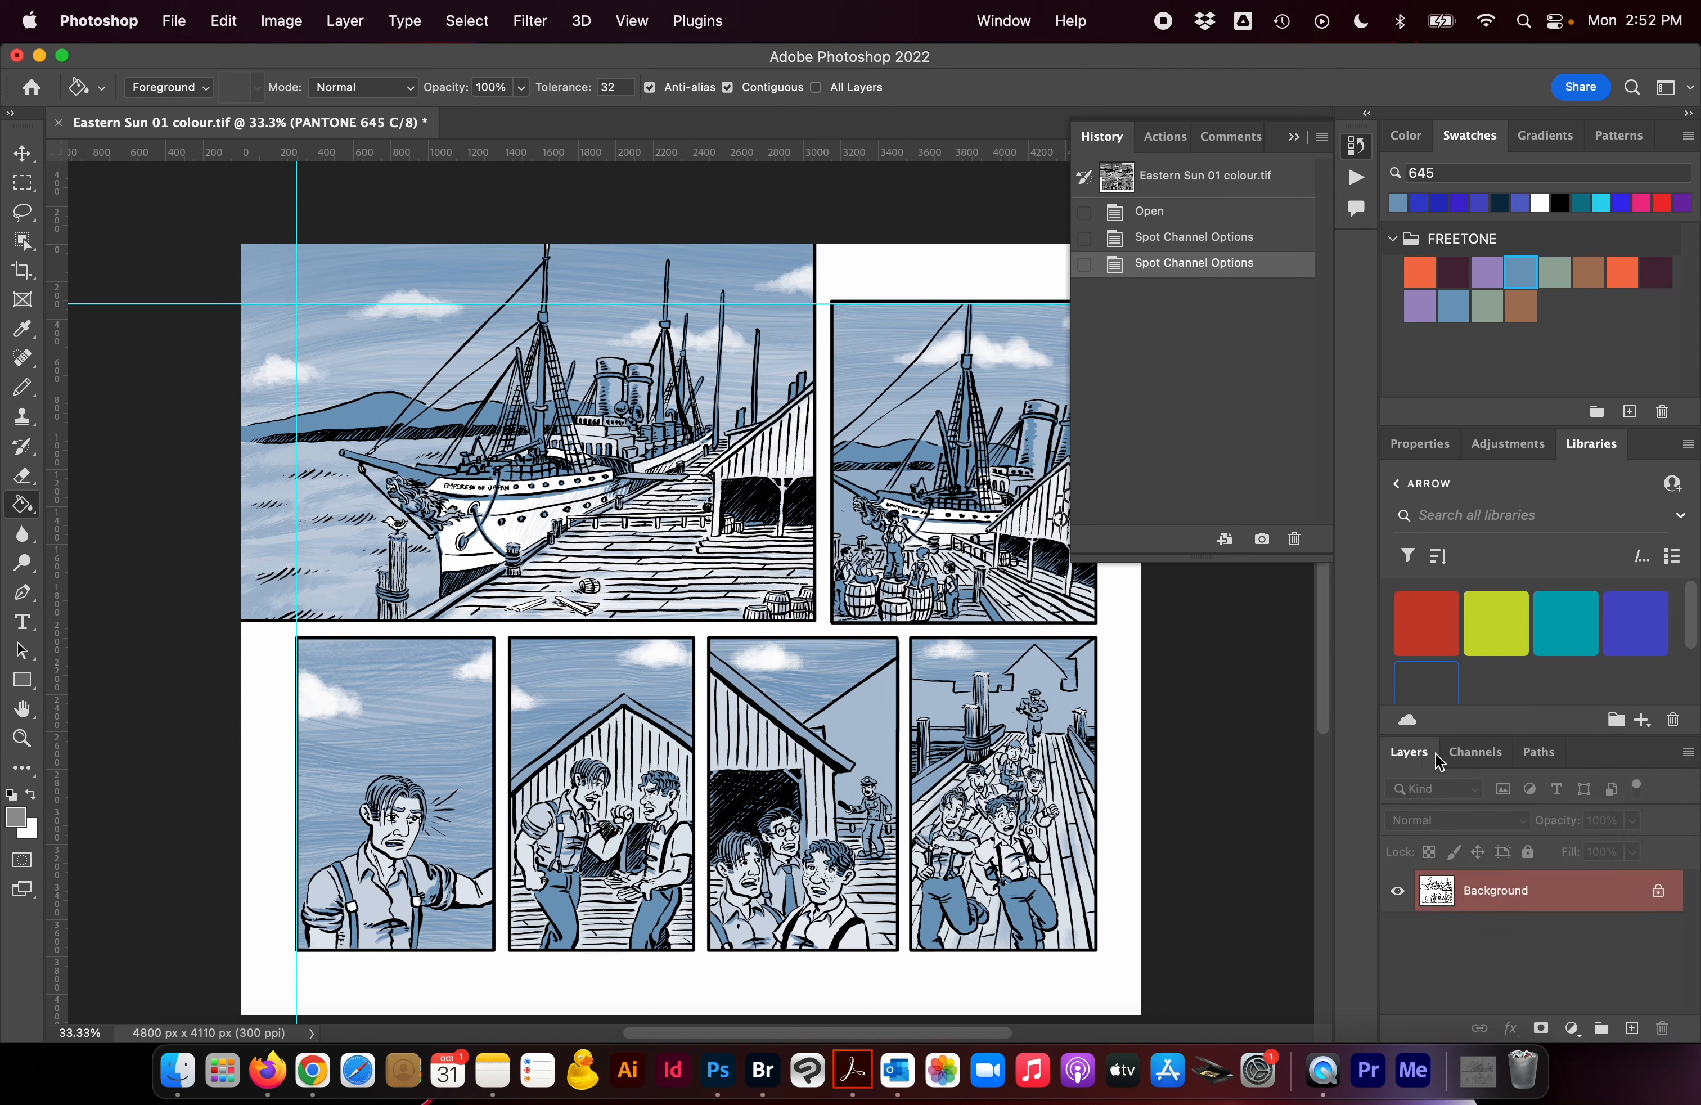
pyautogui.click(1464, 757)
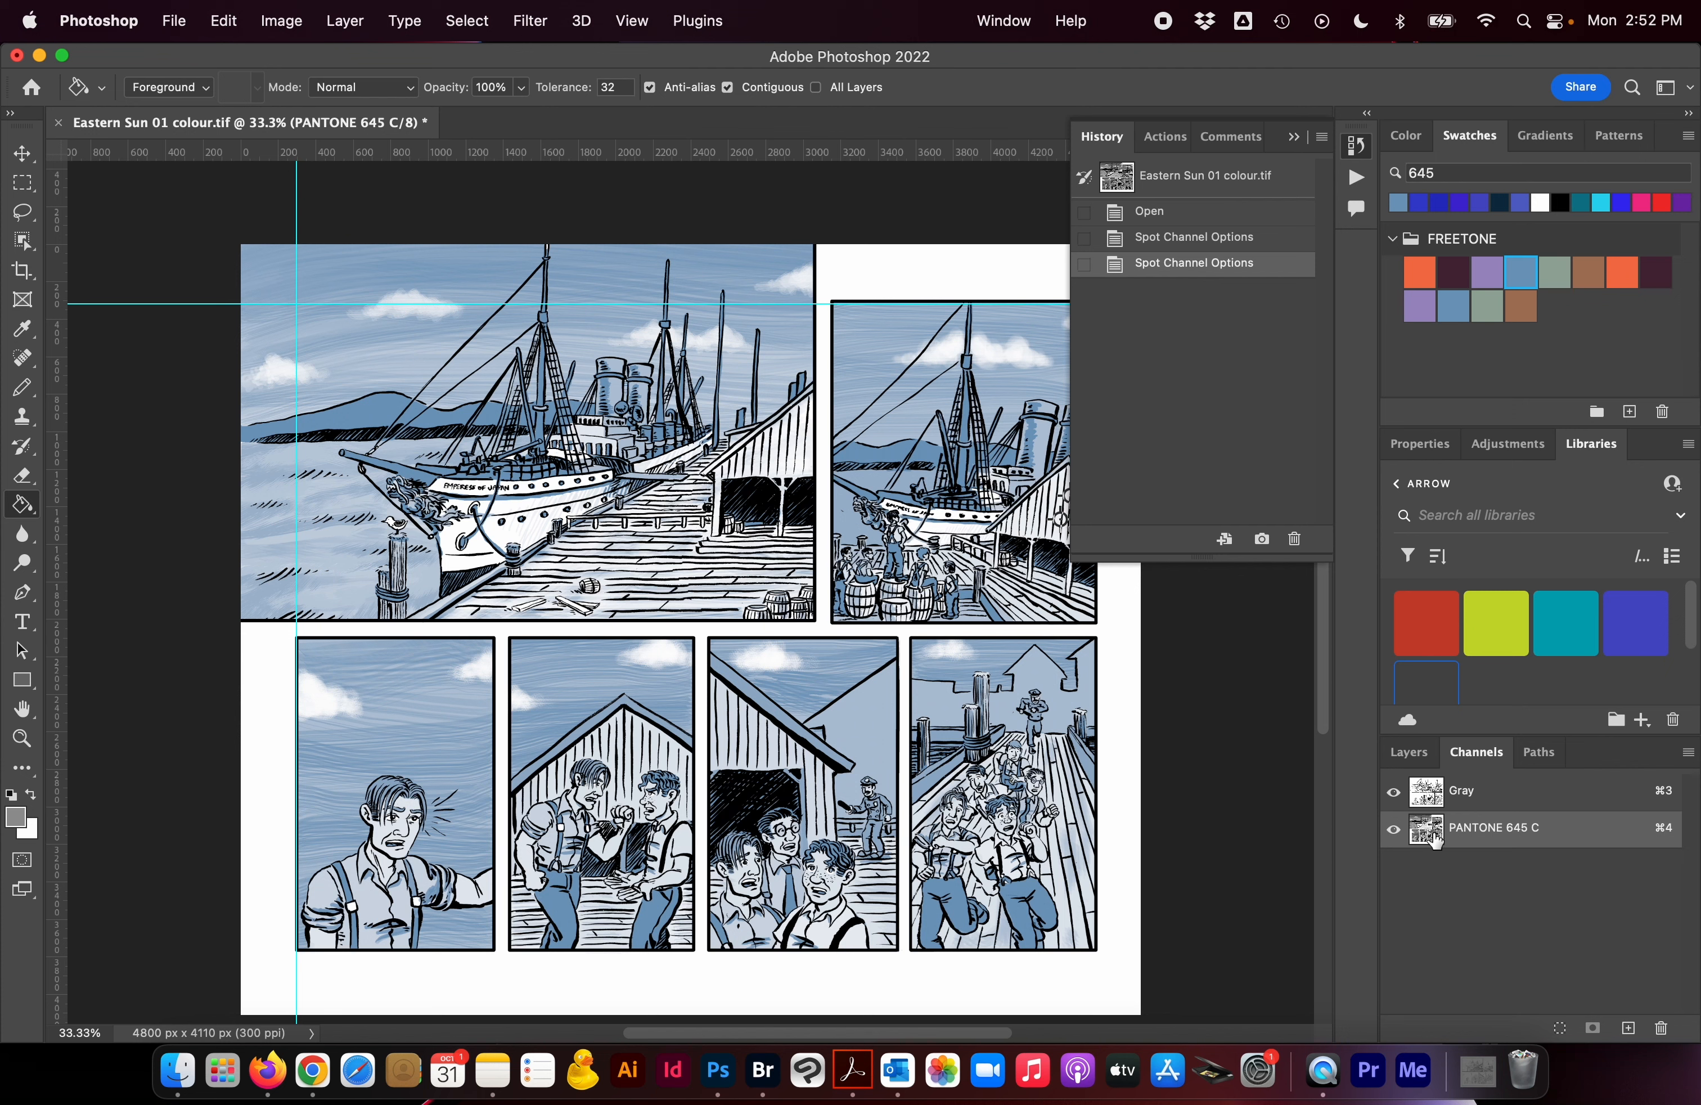
pyautogui.doubleClick(1435, 840)
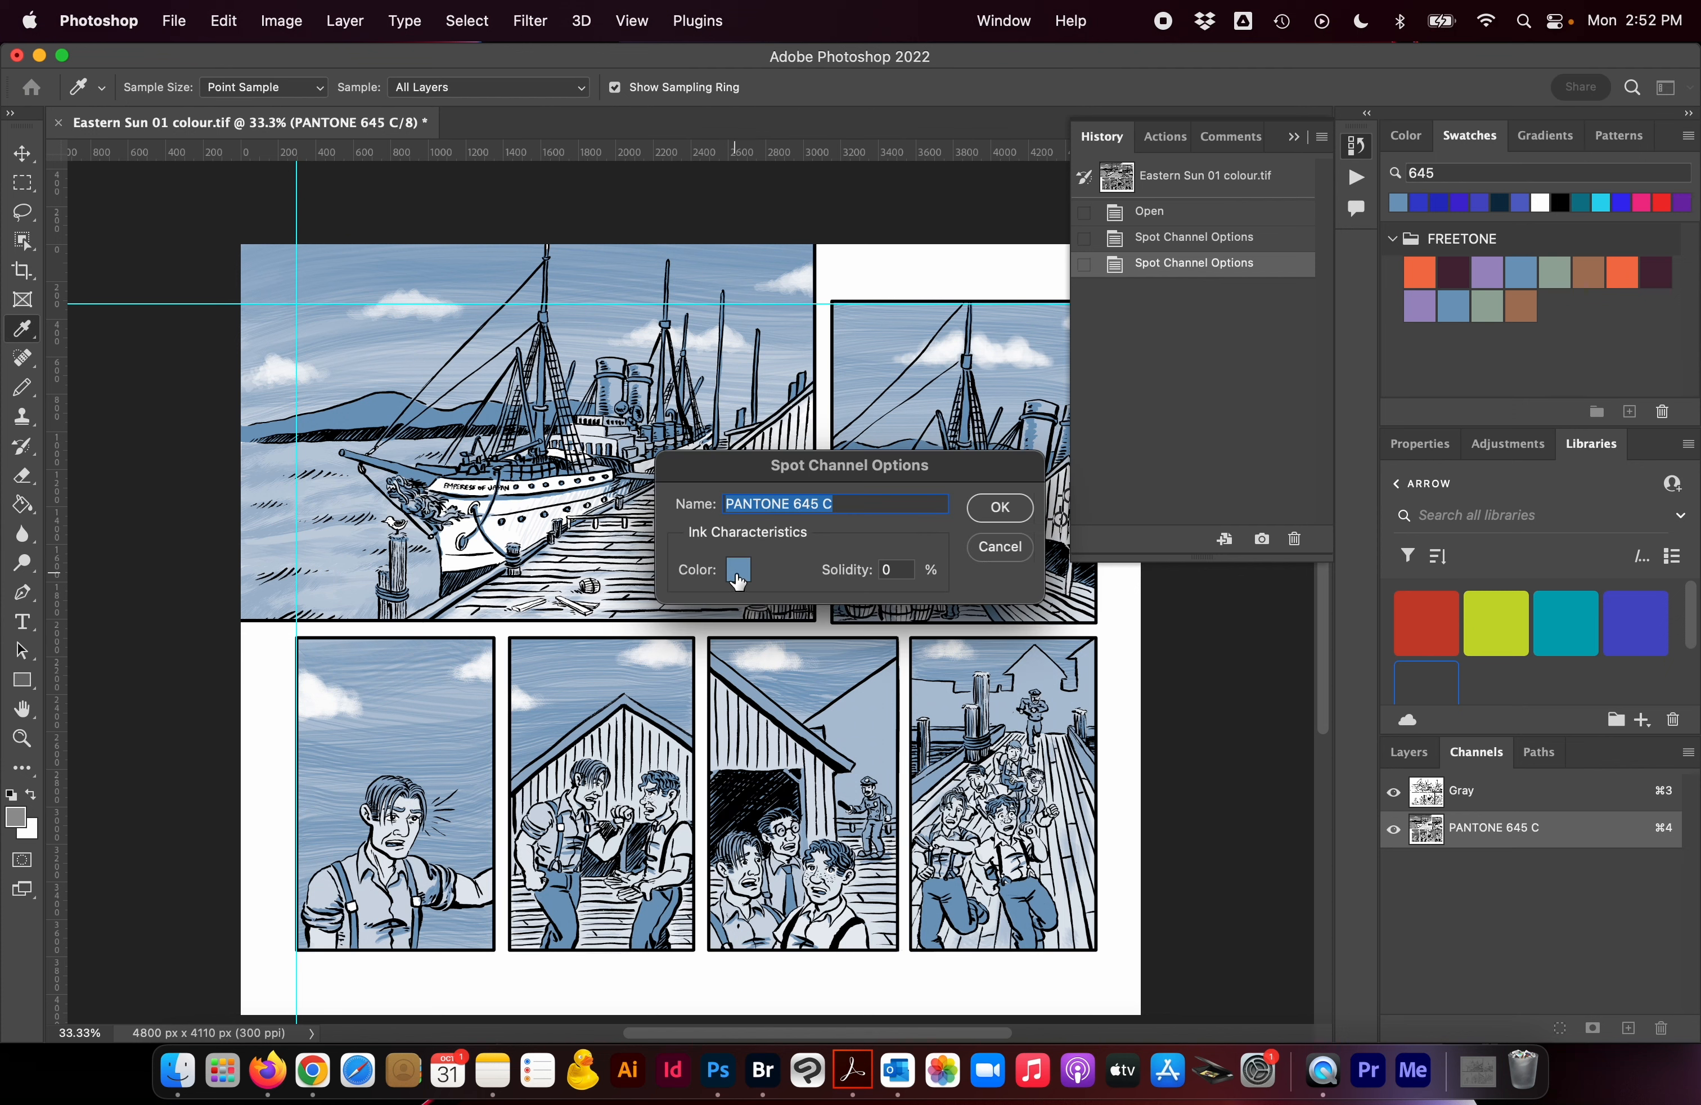
pyautogui.click(1002, 548)
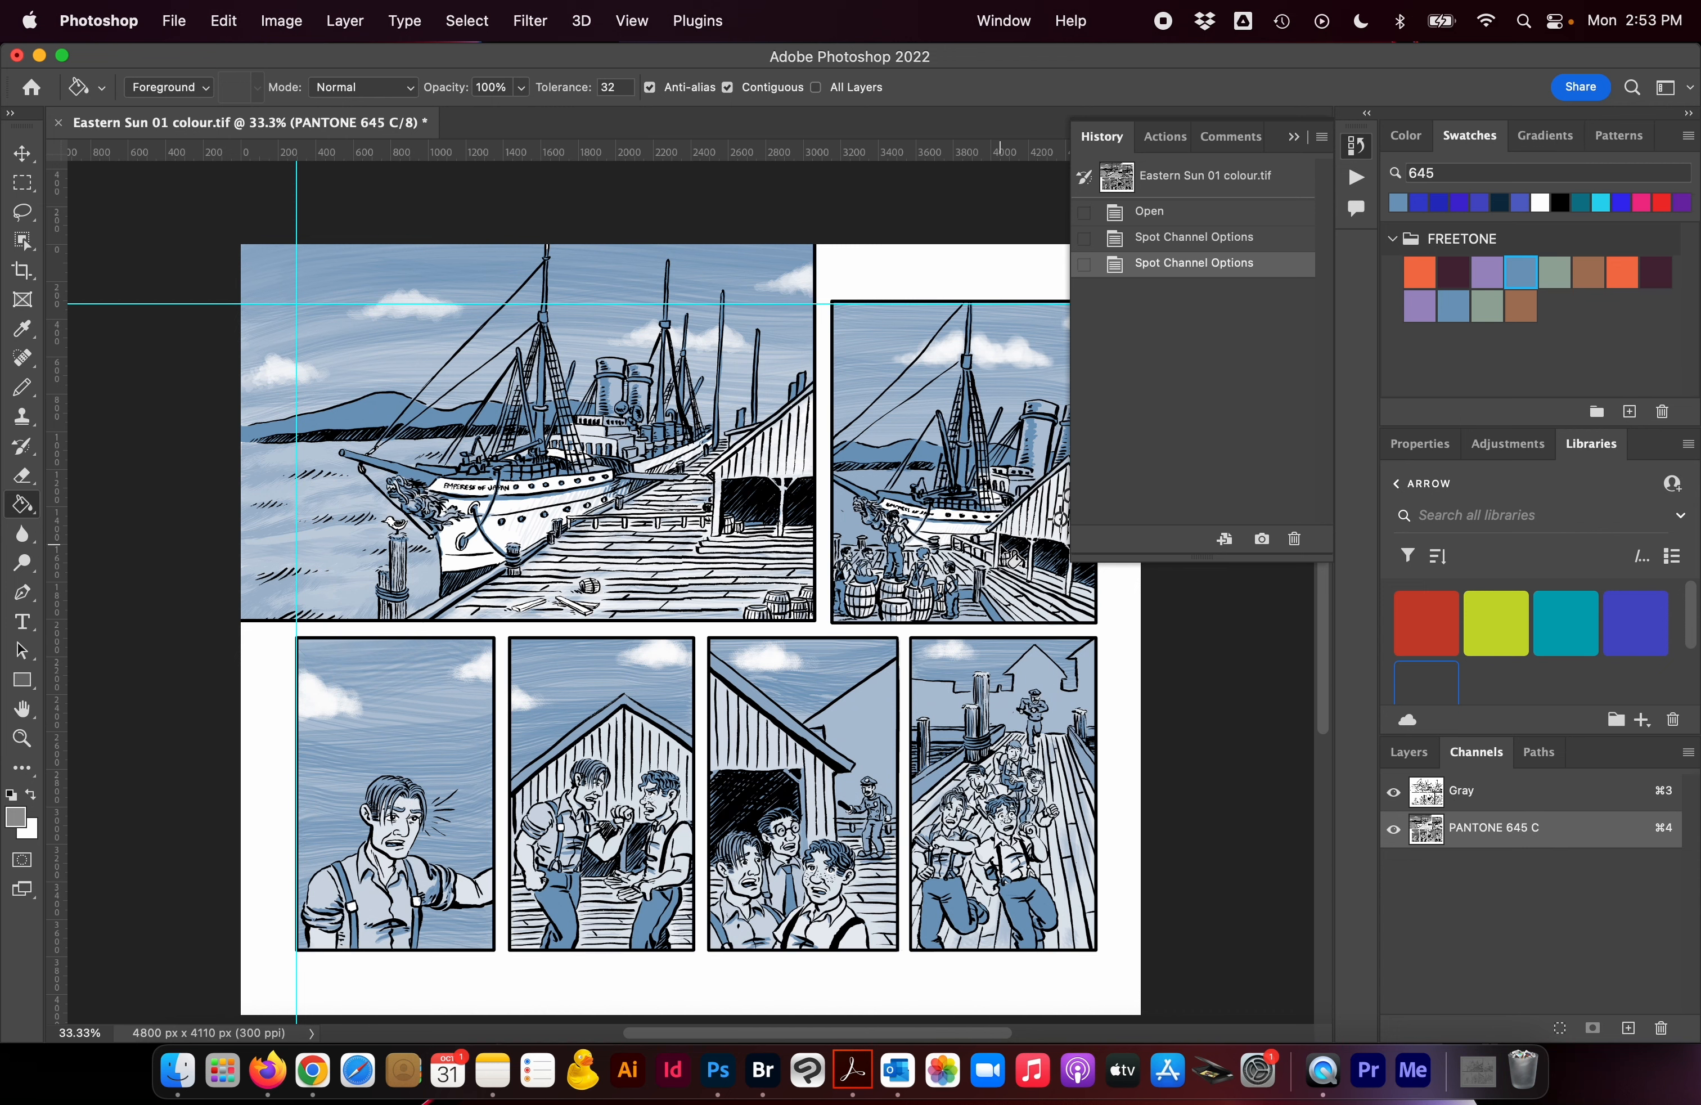
pyautogui.hscroll(3, 1011, 558)
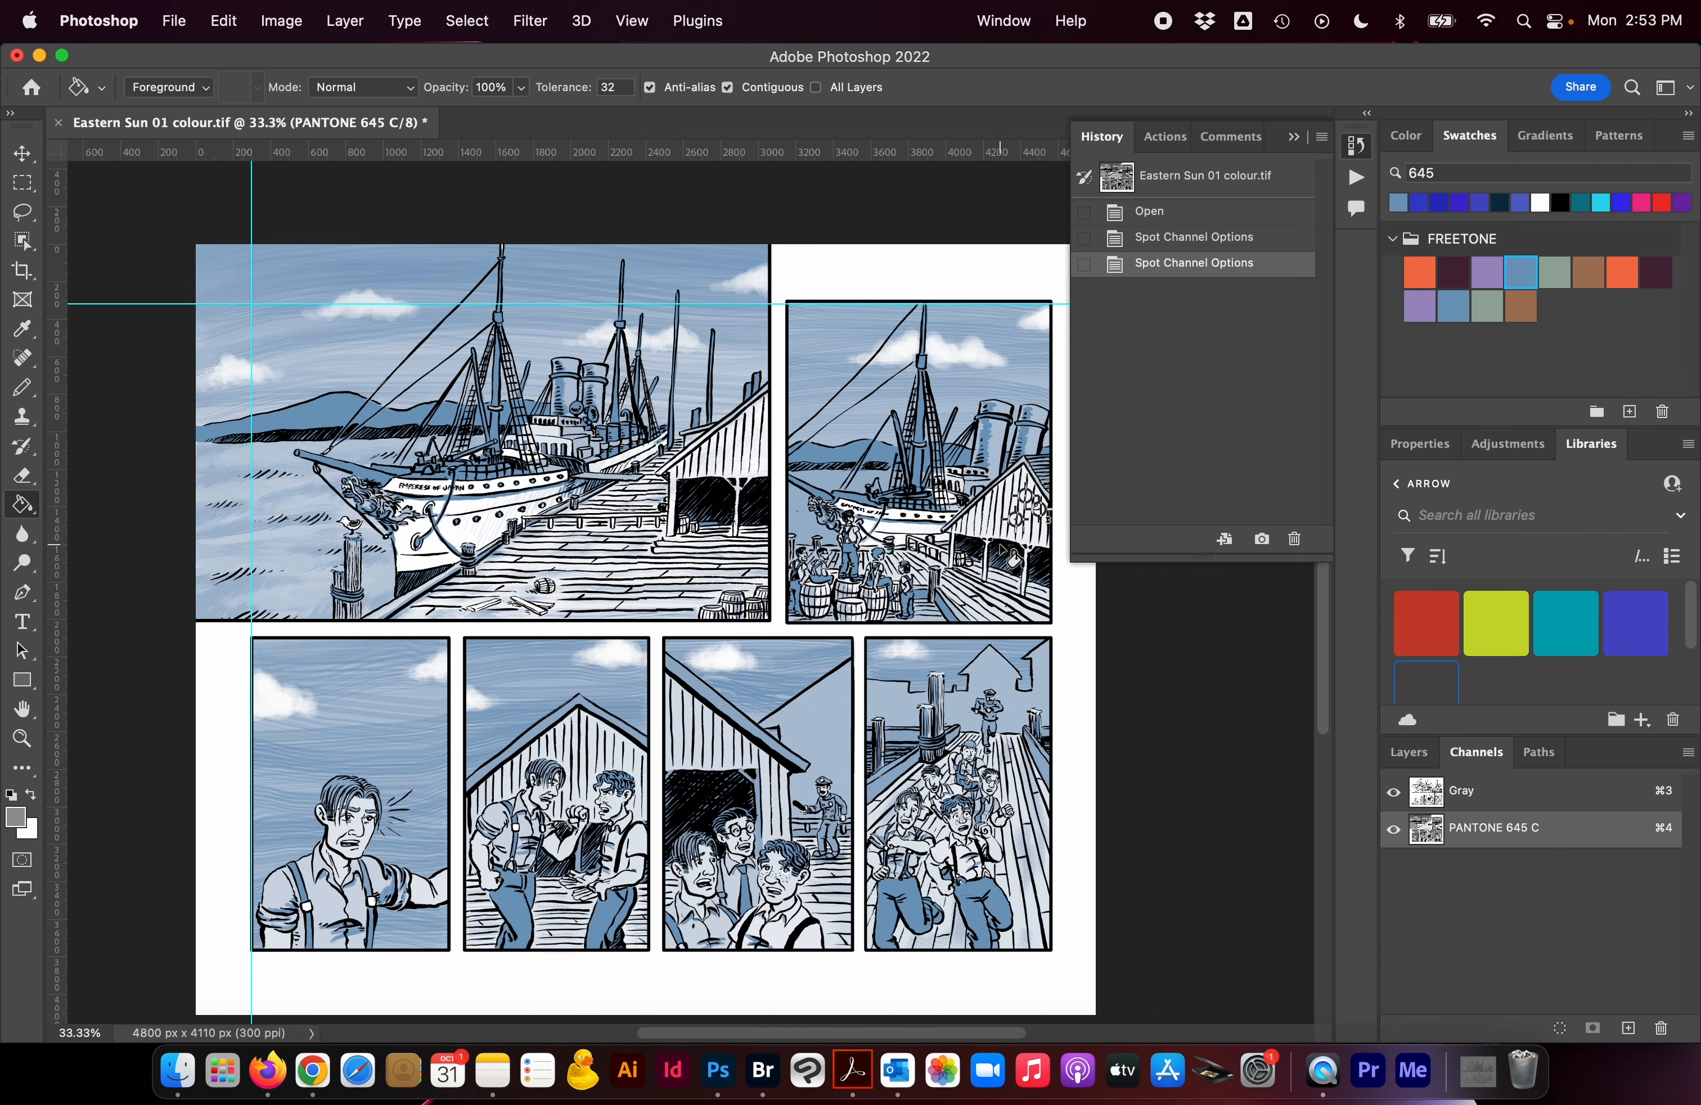